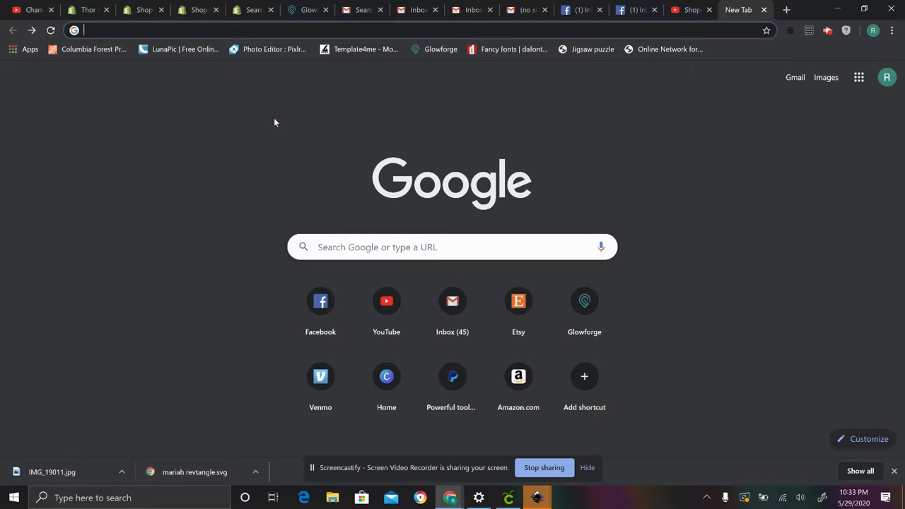
Open the Pixlr X photo editor and load the recent photo img_19011.jpg.
left_click(274, 49)
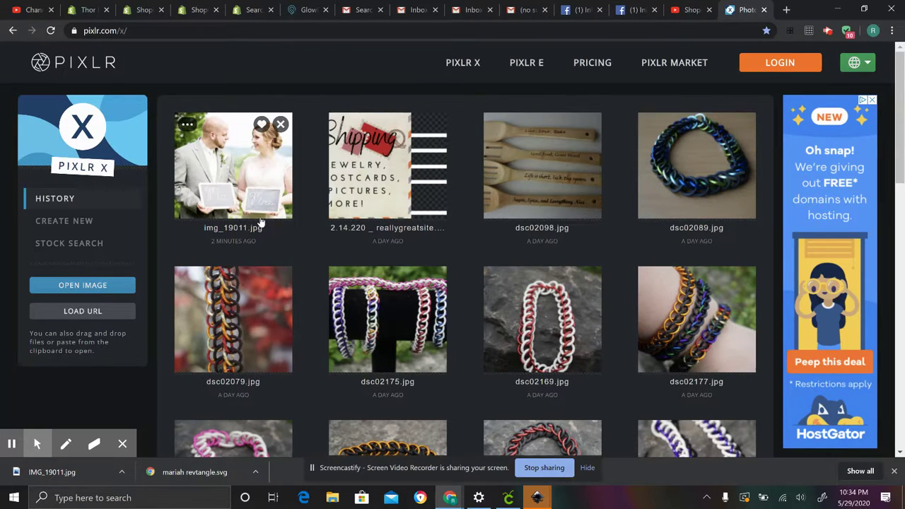
left_click(256, 178)
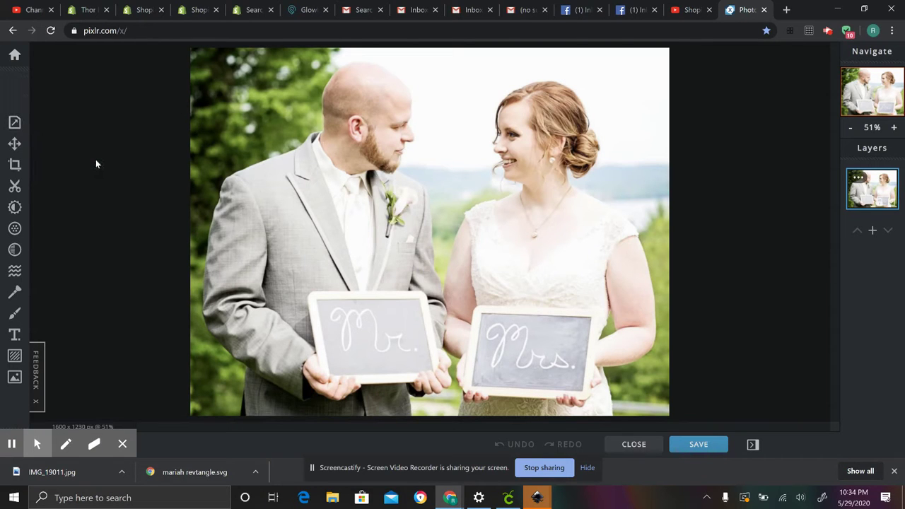
Rotate the photo clockwise through four quarter turns.
left_click(15, 123)
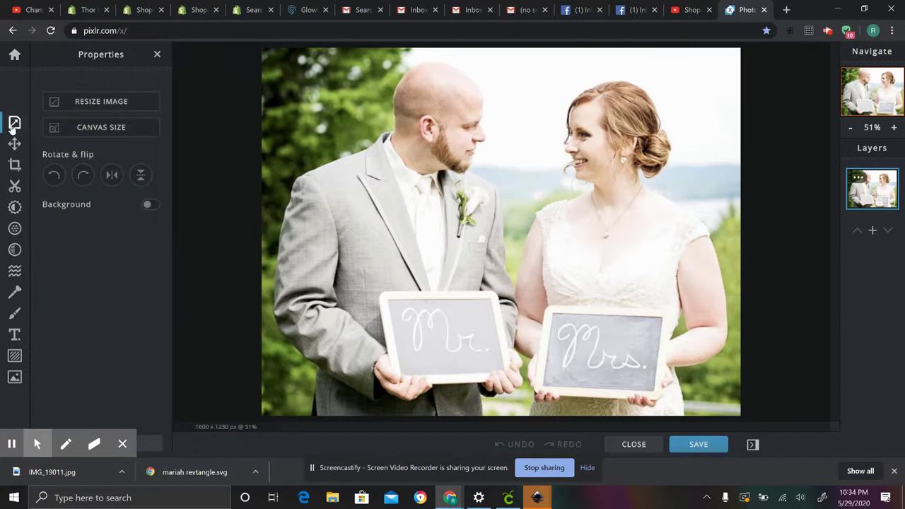
left_click(83, 175)
left_click(83, 174)
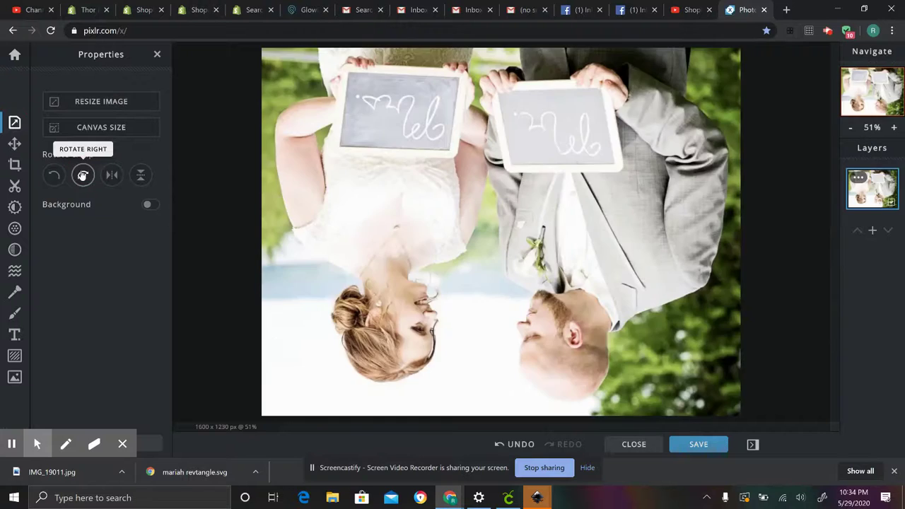
left_click(83, 174)
left_click(82, 175)
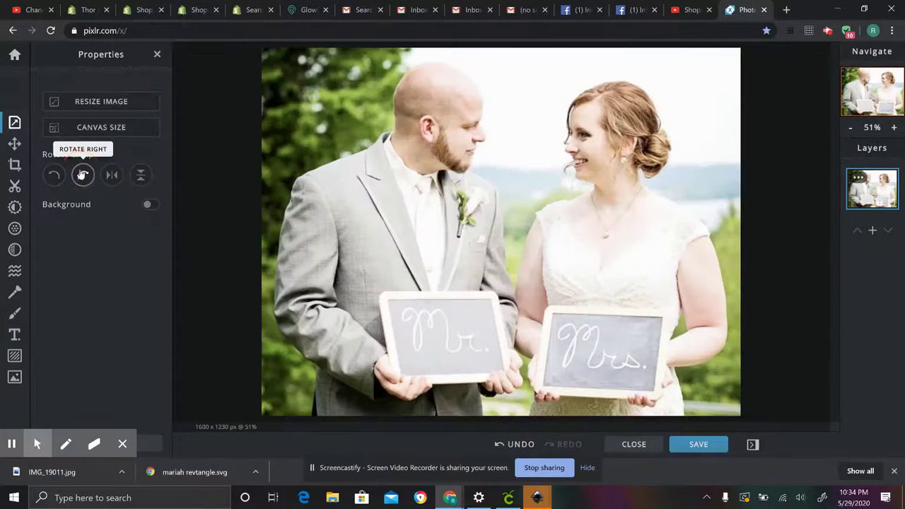
Turn on the image background and choose white as its color.
left_click(15, 142)
left_click(26, 128)
left_click(151, 204)
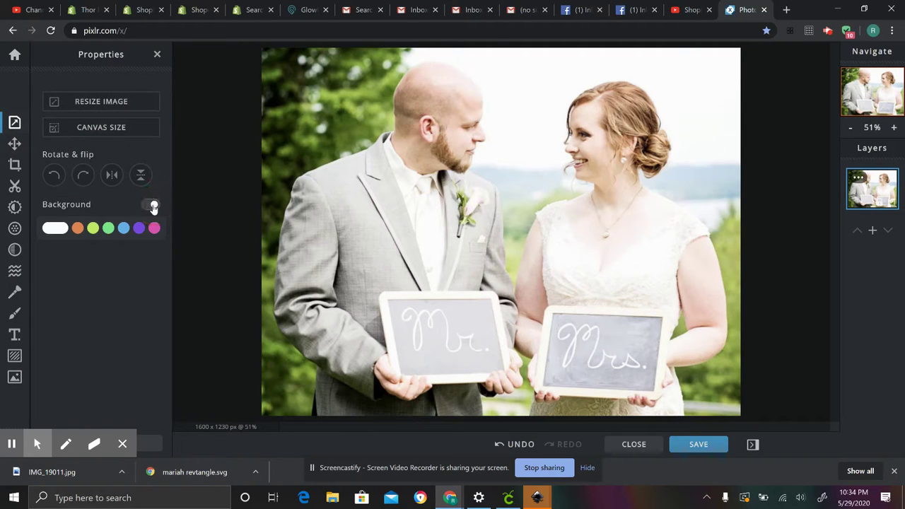
left_click(56, 228)
left_click(14, 144)
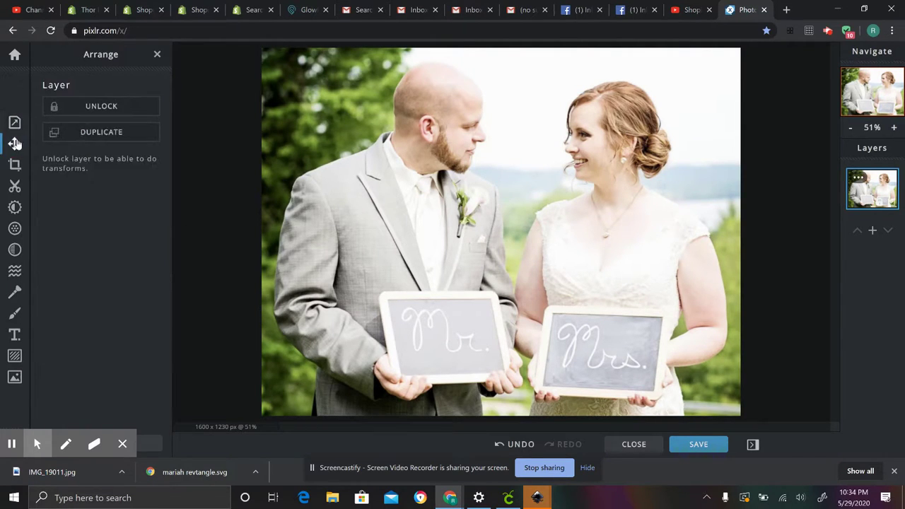
left_click(14, 166)
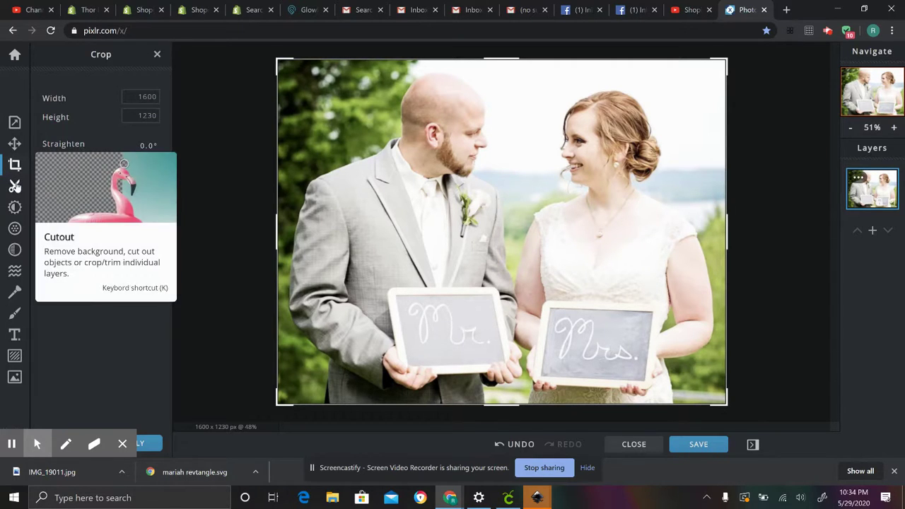
left_click(15, 185)
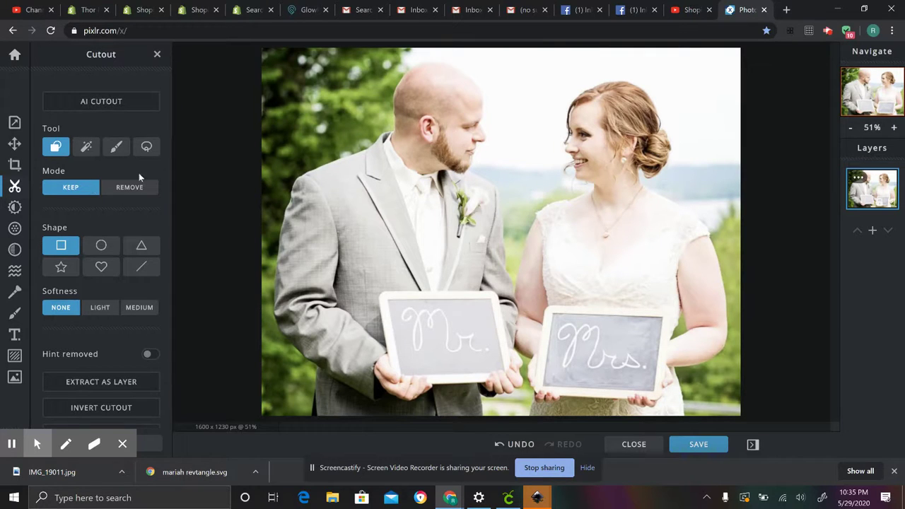
Convert the wedding photo to black and white in the Adjust settings.
left_click(15, 207)
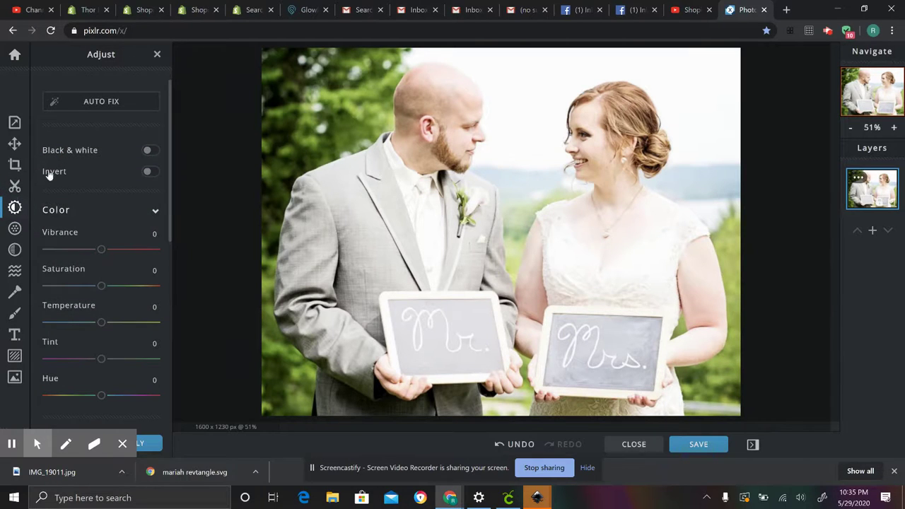
left_click(149, 150)
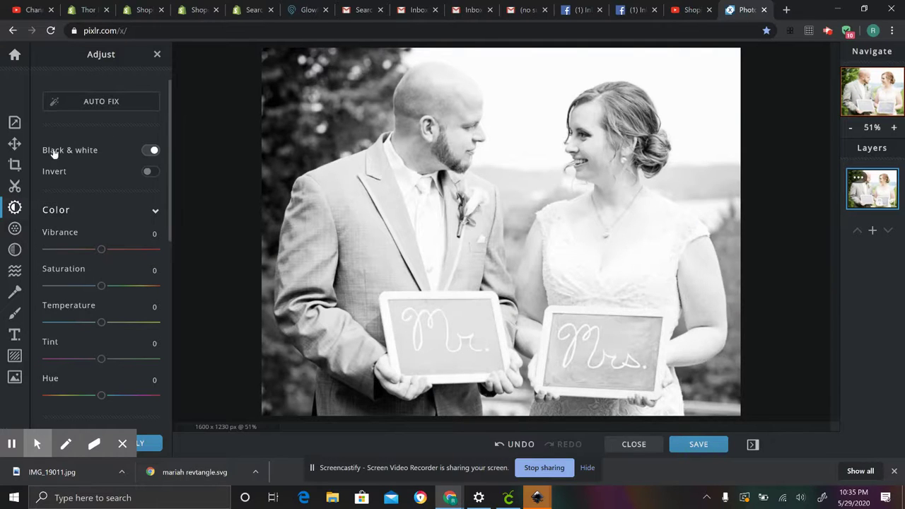
Try a brightness of 64 and a contrast of 68 on the photo, and reset both to 0.
scroll(59, 158, "down", 3)
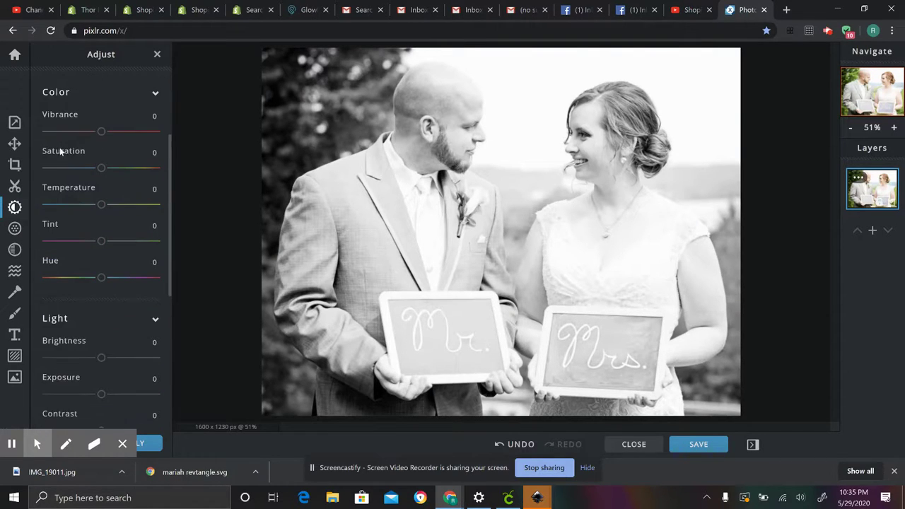
scroll(61, 160, "down", 1)
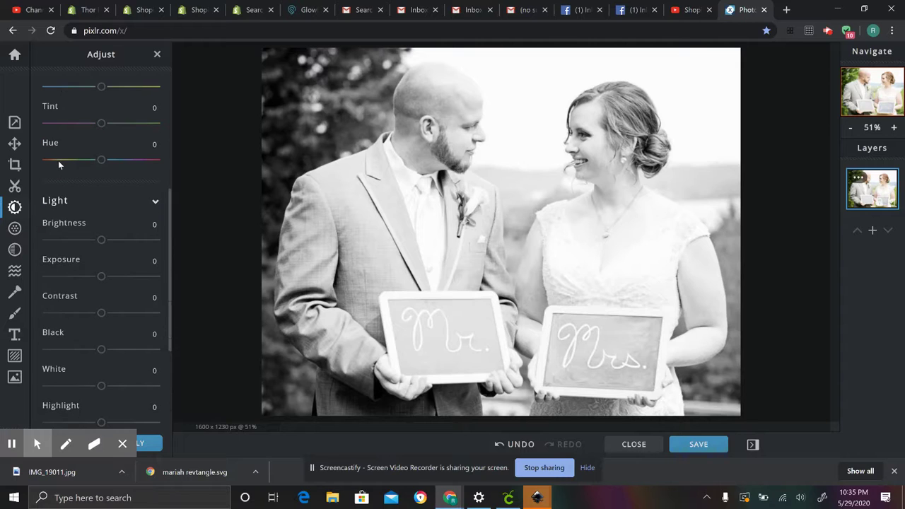
scroll(58, 161, "down", 1)
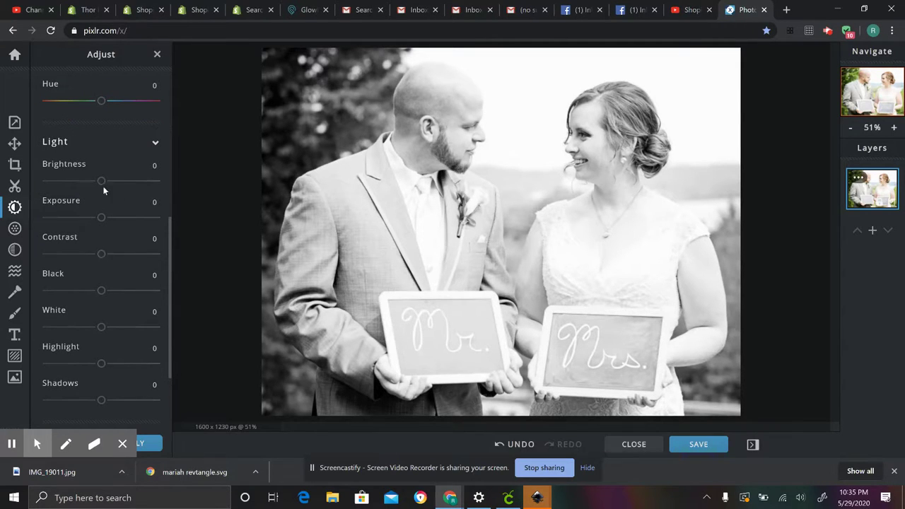
left_click_drag(101, 181, 136, 181)
left_click_drag(101, 254, 138, 254)
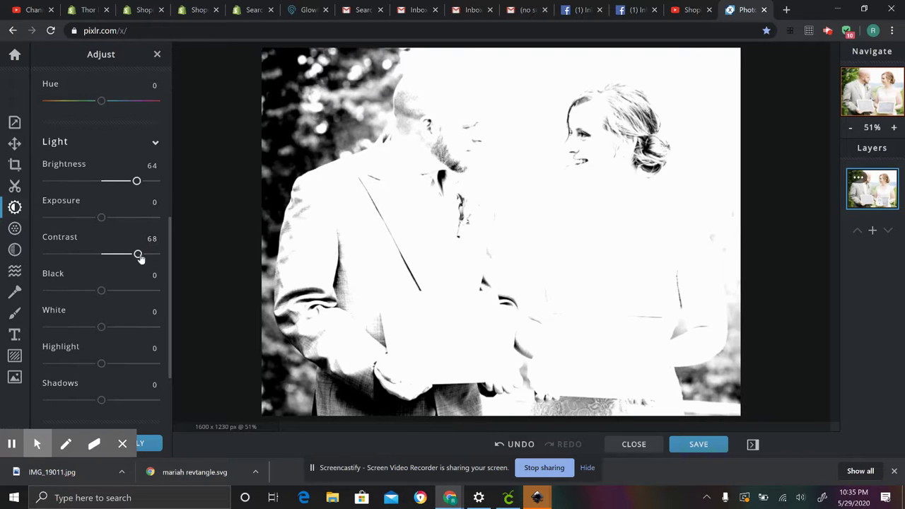
left_click_drag(138, 257, 101, 254)
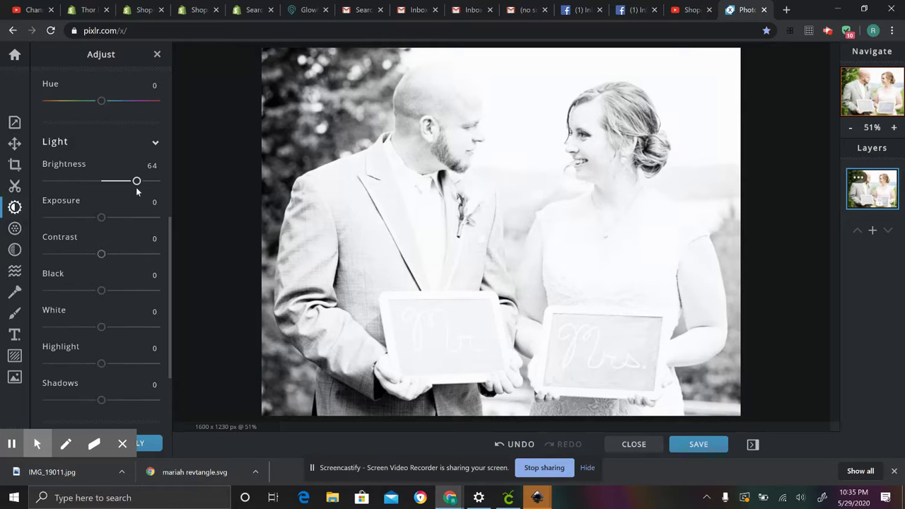
left_click_drag(136, 184, 102, 186)
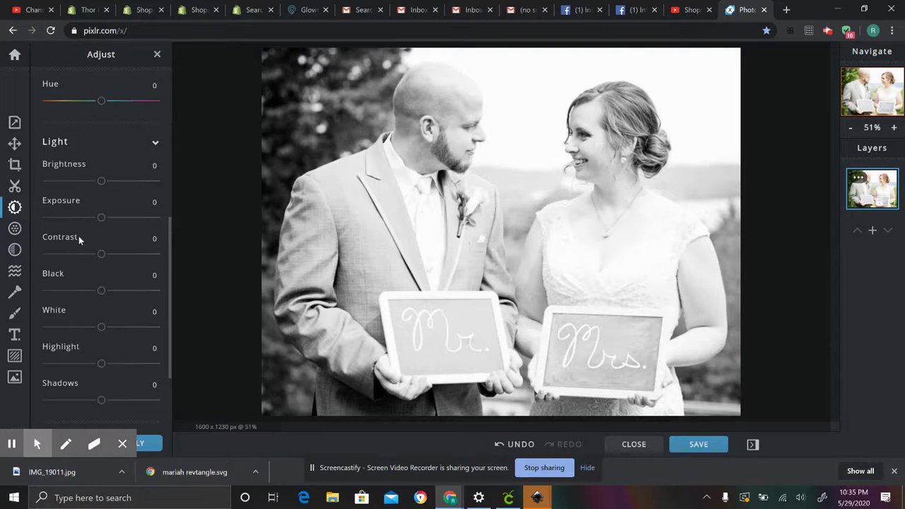
Adjust the photo's light with exposure at -40, black at 6 and white at -6.
left_click_drag(102, 218, 79, 221)
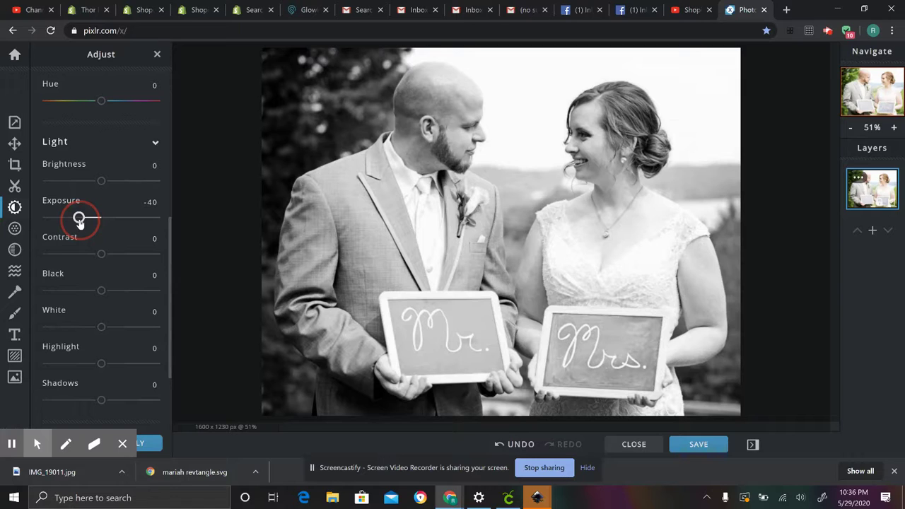
left_click_drag(79, 221, 79, 222)
mouse_move(101, 290)
left_mouse_down()
mouse_move(125, 291)
mouse_move(104, 293)
left_mouse_up()
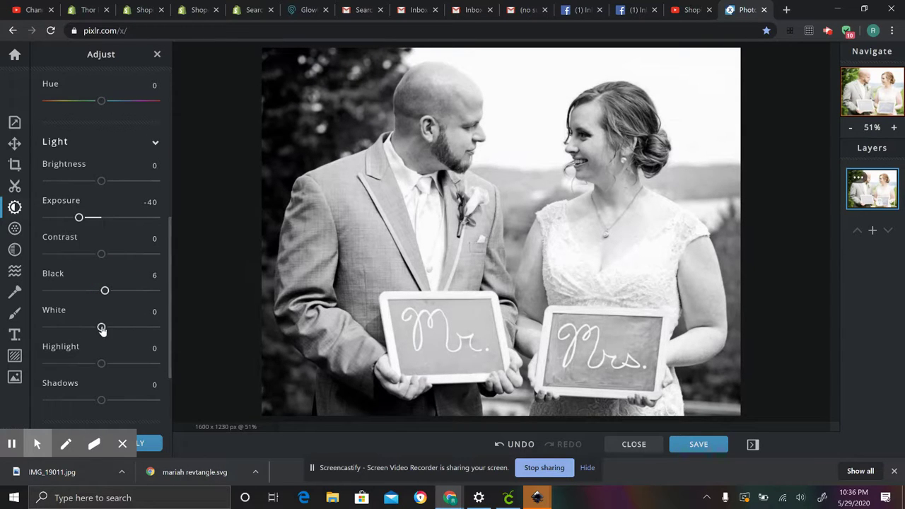
mouse_move(101, 327)
left_mouse_down()
mouse_move(117, 326)
mouse_move(81, 325)
mouse_move(97, 329)
left_mouse_up()
scroll(134, 295, "down", 3)
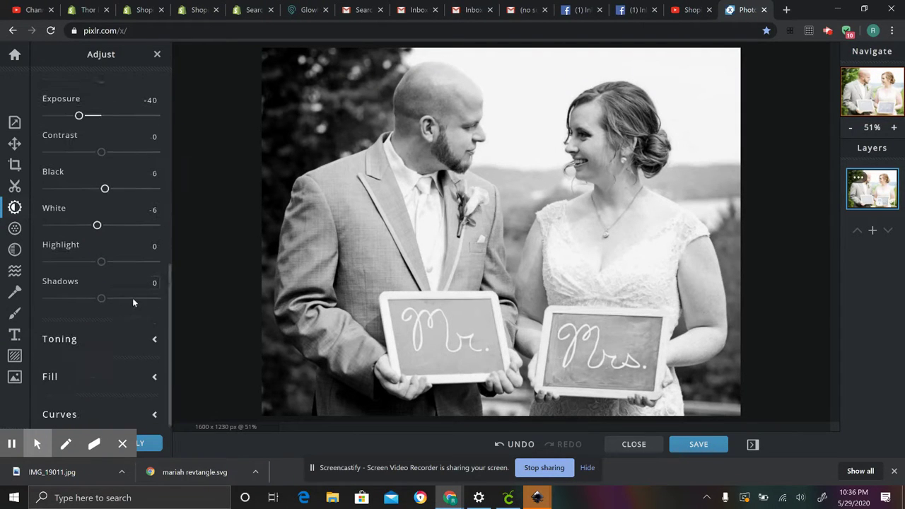
Sharpen the photo's details moderately with the Sharpen filter.
left_click(15, 228)
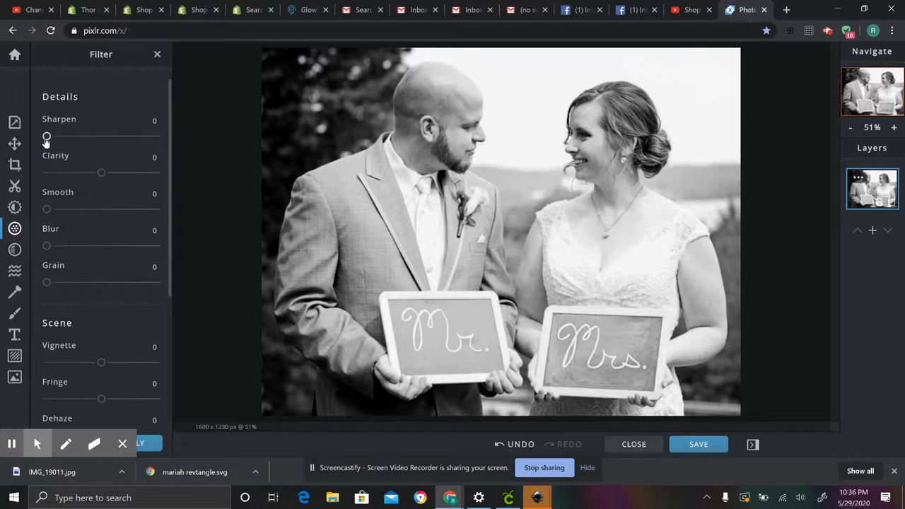
left_click_drag(46, 141, 77, 141)
scroll(103, 220, "down", 3)
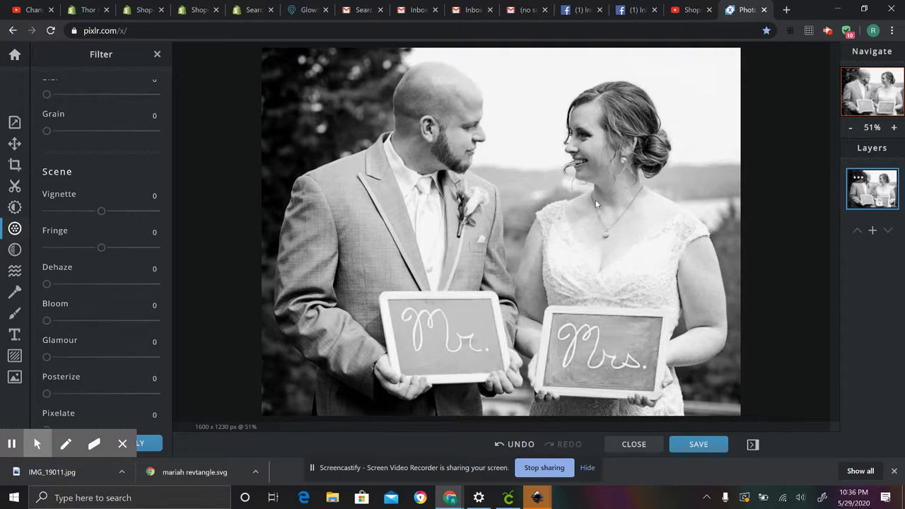
Darken the photo further with exposure at -14 and black at 8.
left_click(15, 212)
left_click(101, 114)
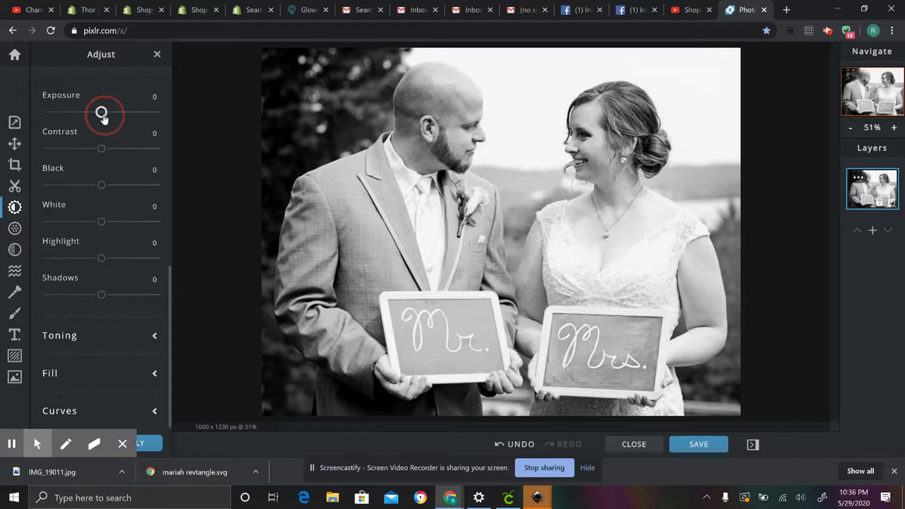
mouse_move(102, 117)
left_mouse_down()
mouse_move(82, 121)
mouse_move(94, 123)
left_mouse_up()
mouse_move(101, 184)
left_mouse_down()
mouse_move(117, 186)
mouse_move(106, 186)
left_mouse_up()
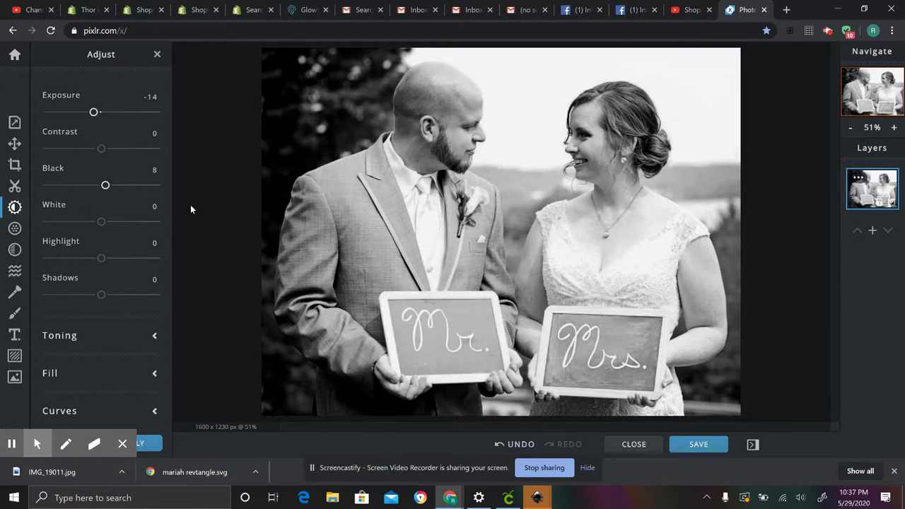
Download the edited photo as a JPG with the quality raised to the maximum.
left_click(691, 453)
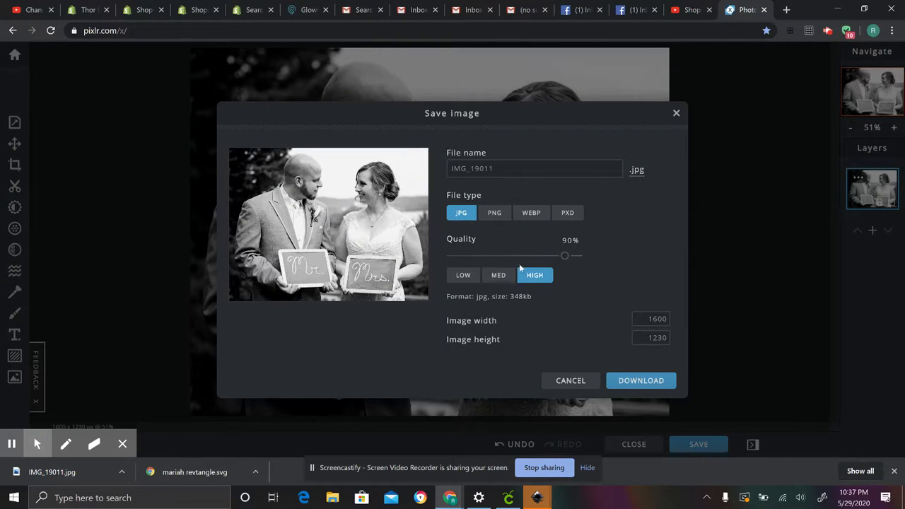
left_click_drag(564, 257, 600, 256)
left_click(641, 381)
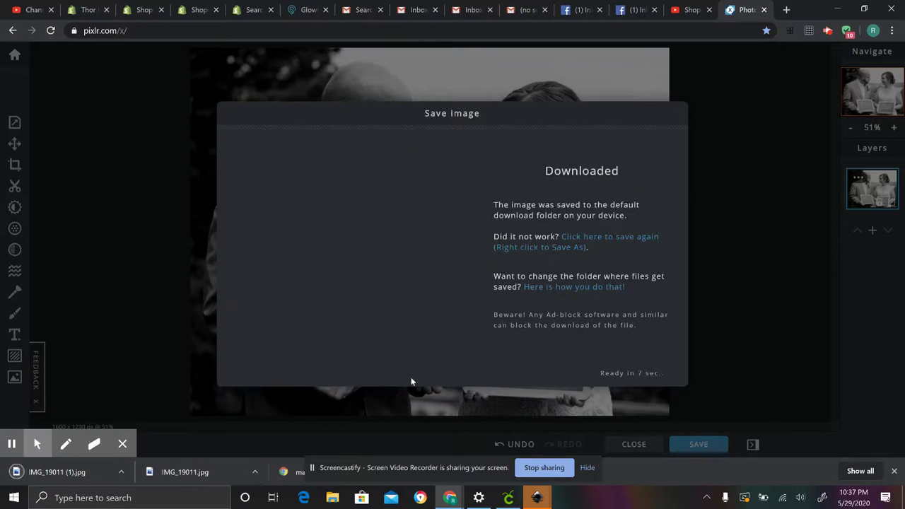
Switch to the Glowforge app and upload the edited photo IMG_19011 (1) from Downloads into a new design.
left_click(786, 10)
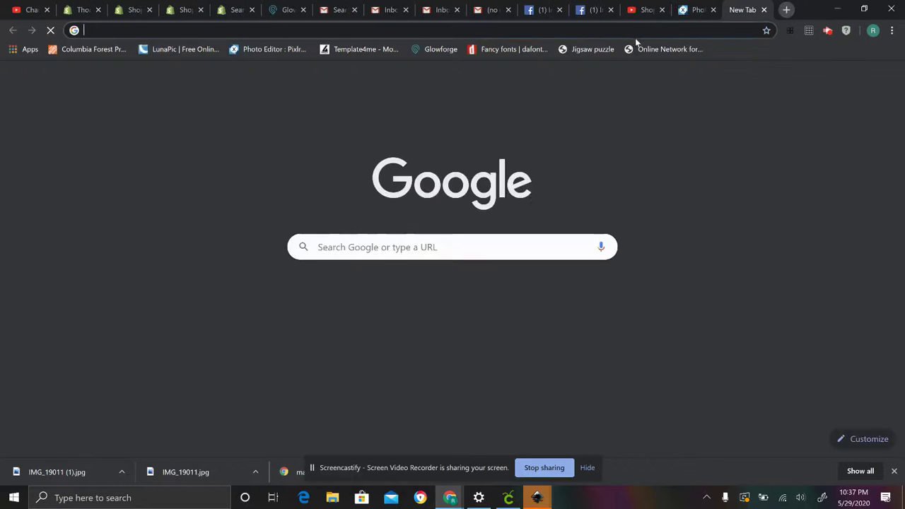
left_click(417, 50)
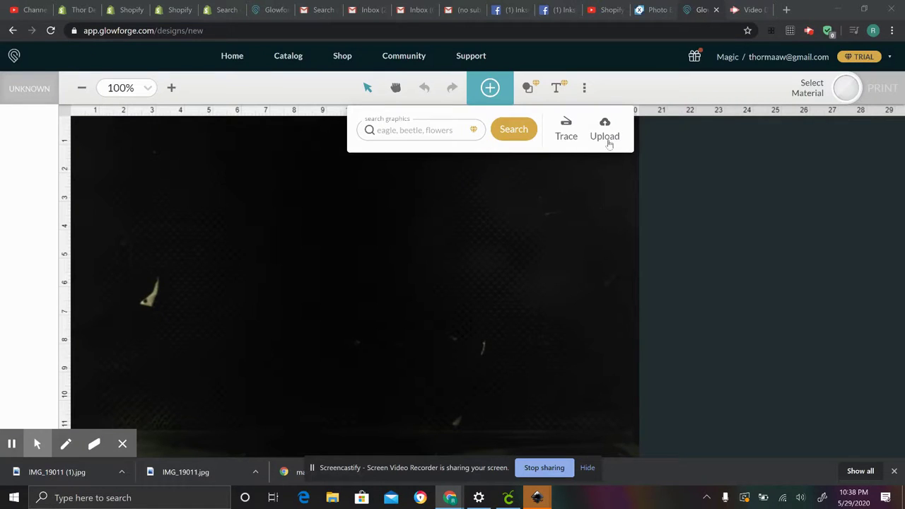
left_click(606, 125)
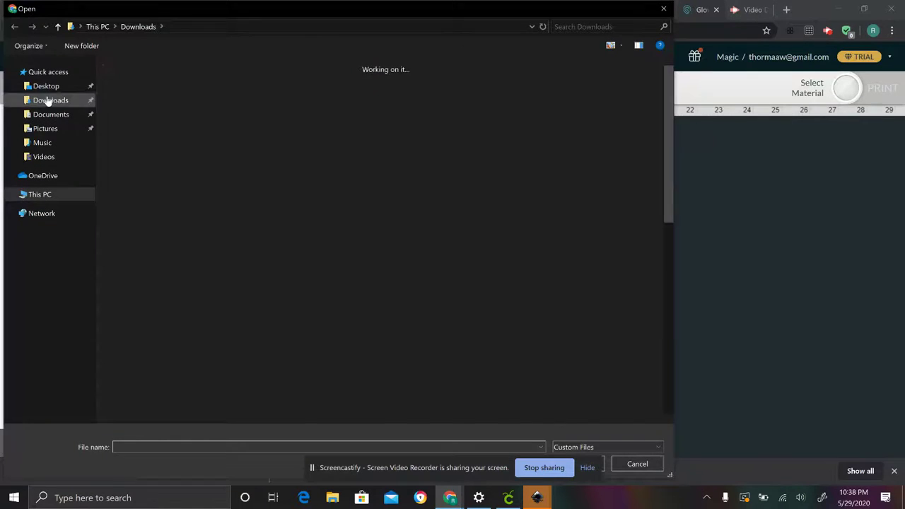
left_click(127, 99)
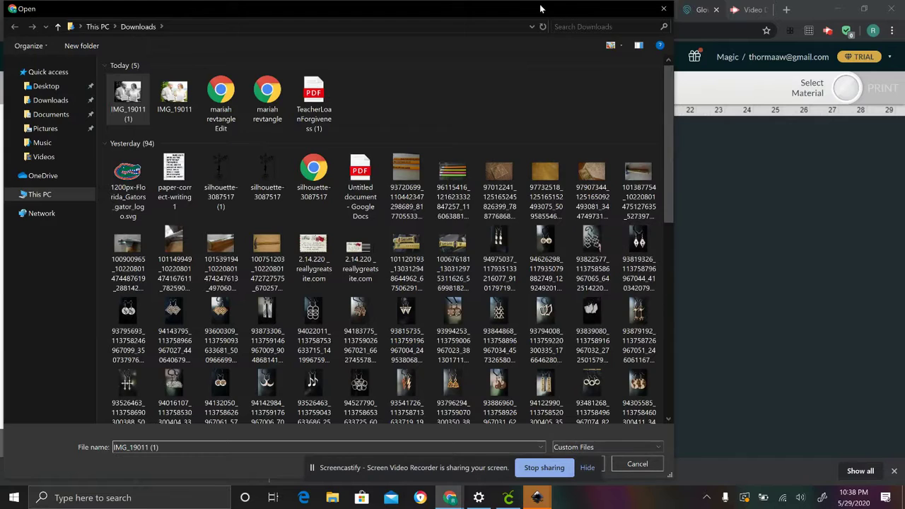
left_click_drag(536, 11, 670, 7)
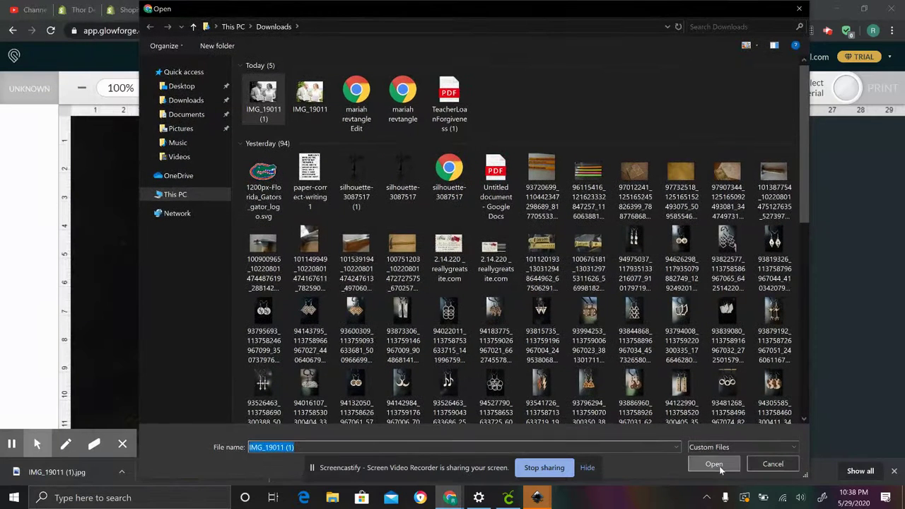
left_click(714, 459)
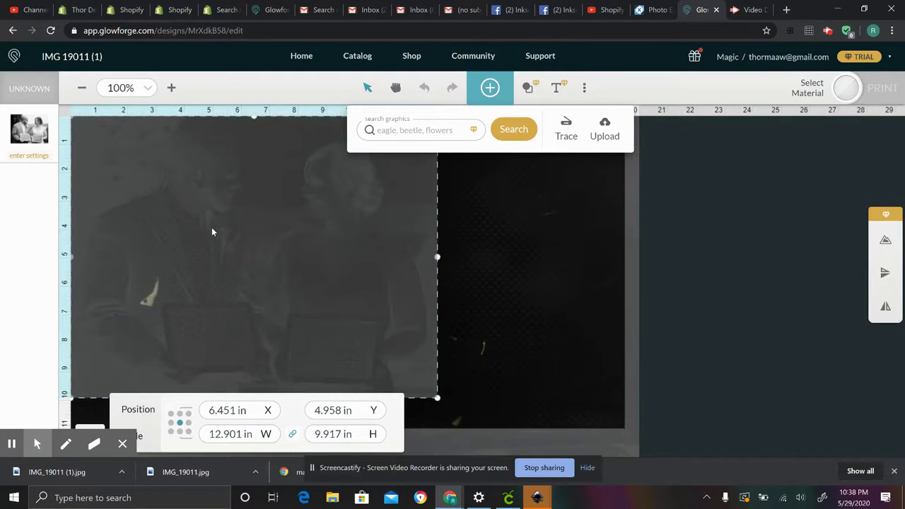
Move the photo toward the middle of the bed, to about X 10.66 in and Y 5.10 in.
left_click(233, 234)
left_click(244, 234)
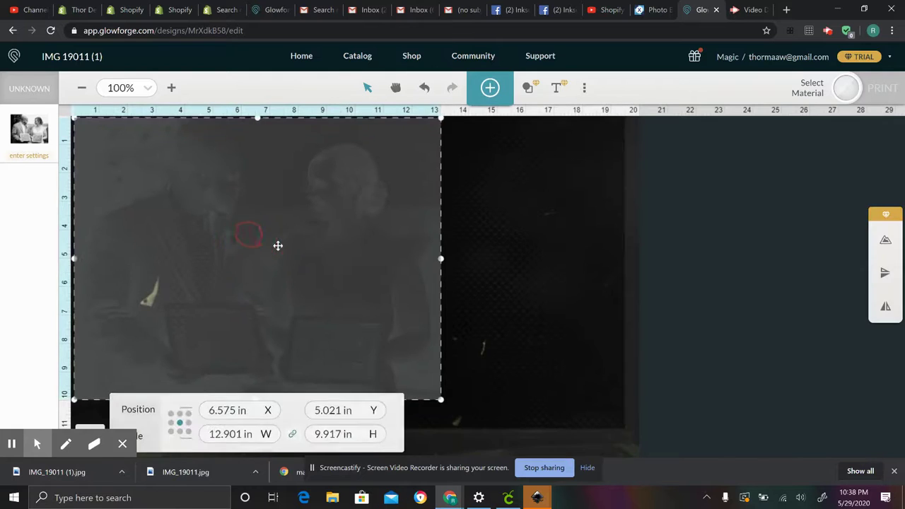
left_click_drag(300, 257, 403, 253)
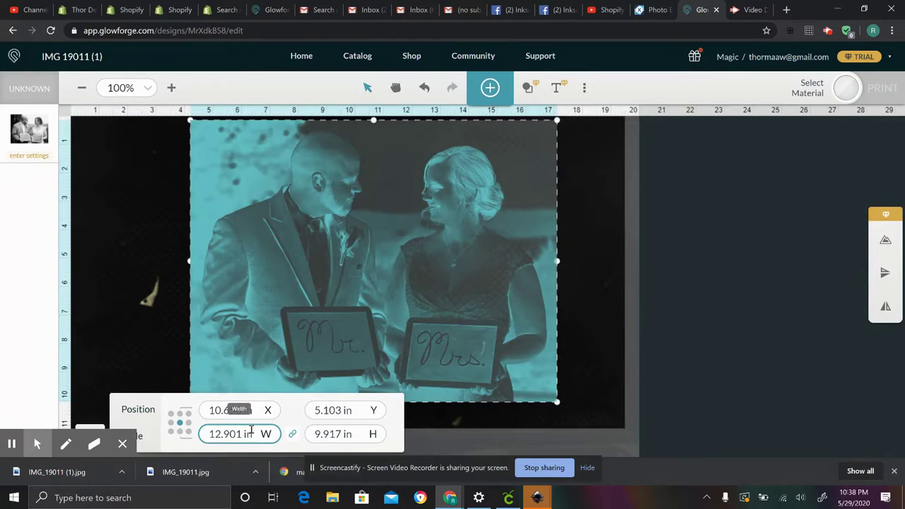
Scale the photo proportionally to a height of 8 in and deselect it.
left_click(334, 434)
type("8")
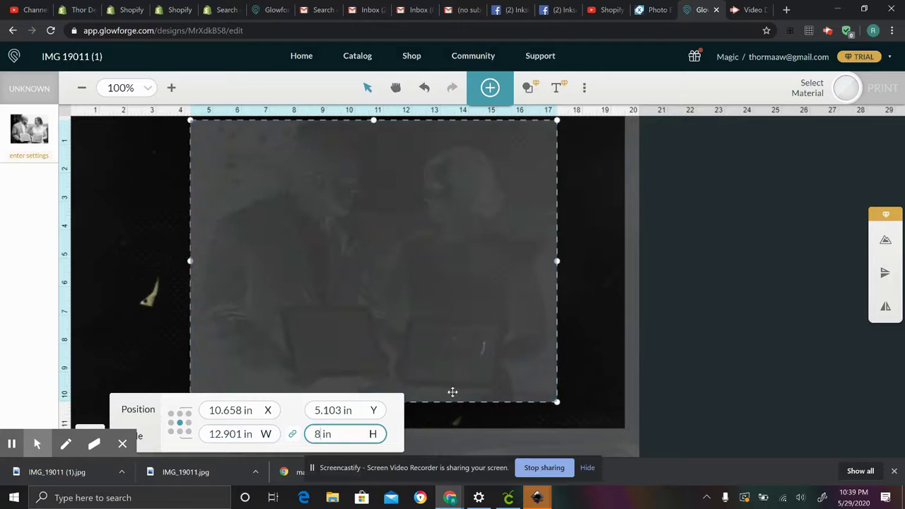
key("Return")
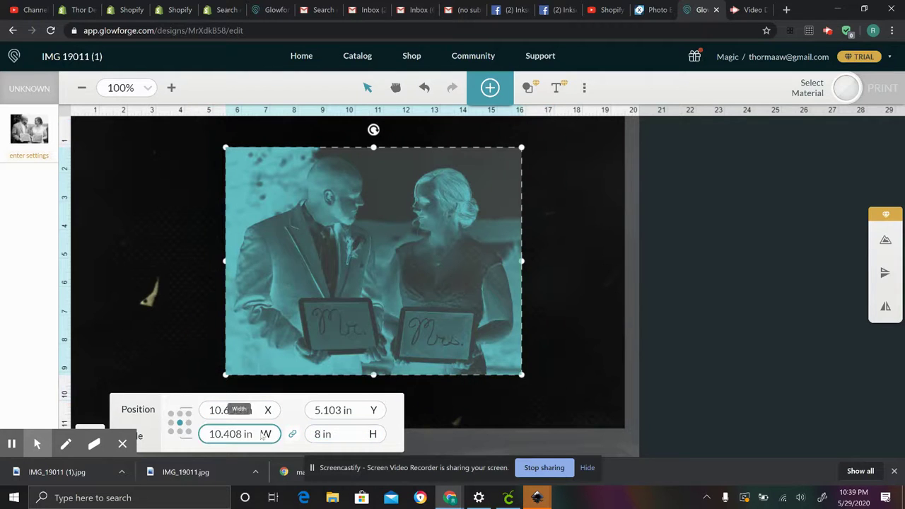
left_click(580, 285)
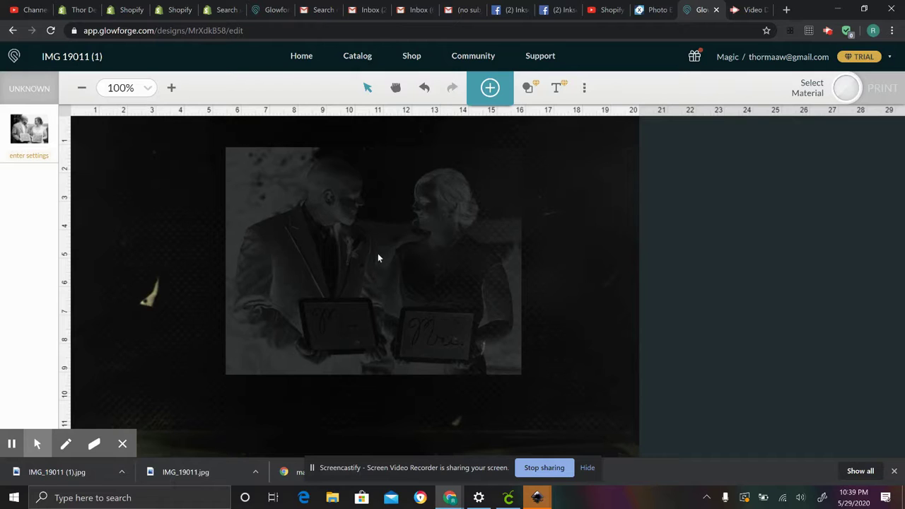
Choose Medium Draftboard as the material and review the photo's engrave presets.
left_click(45, 89)
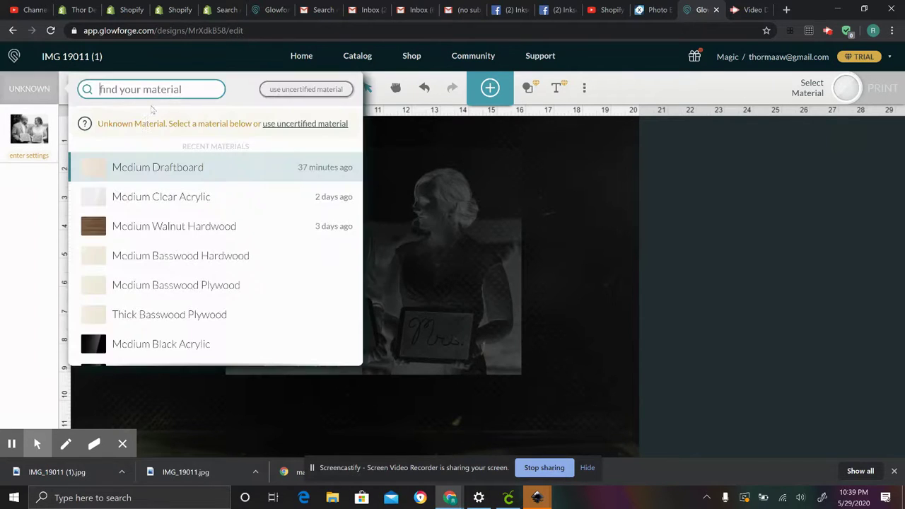
left_click(323, 166)
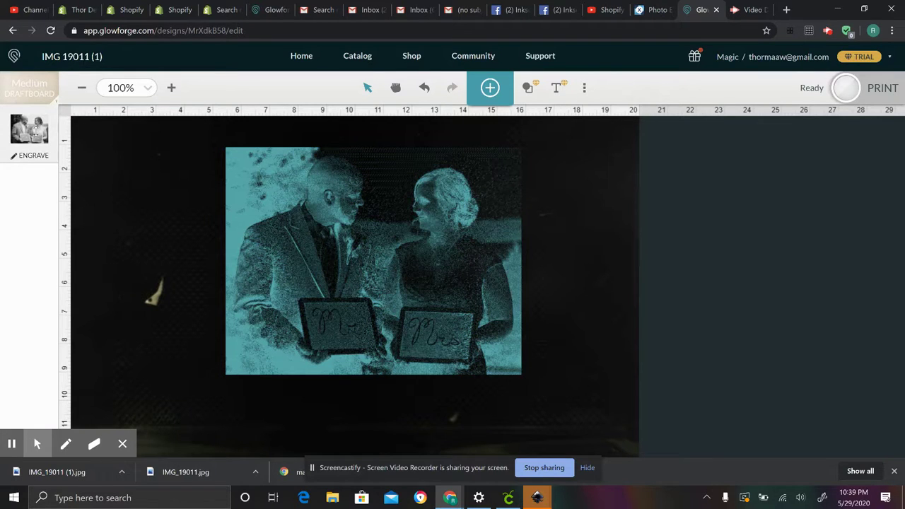
left_click(35, 129)
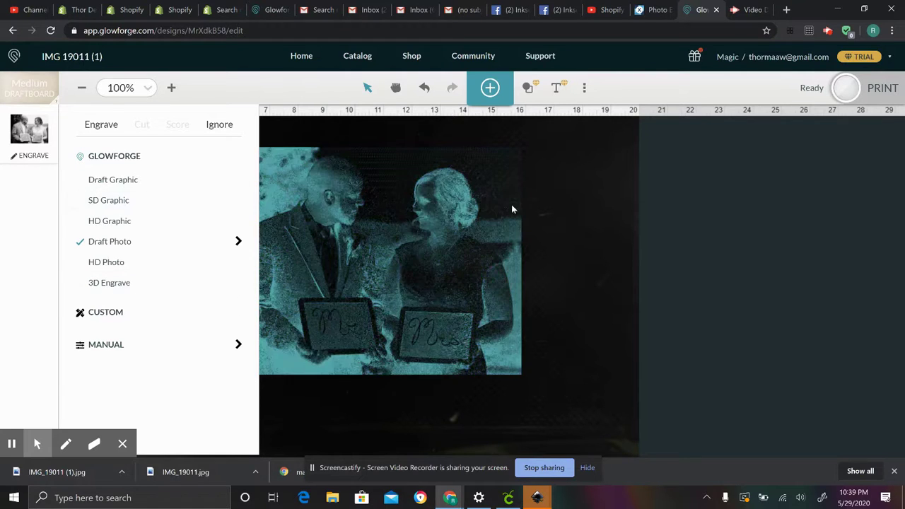
left_click(597, 231)
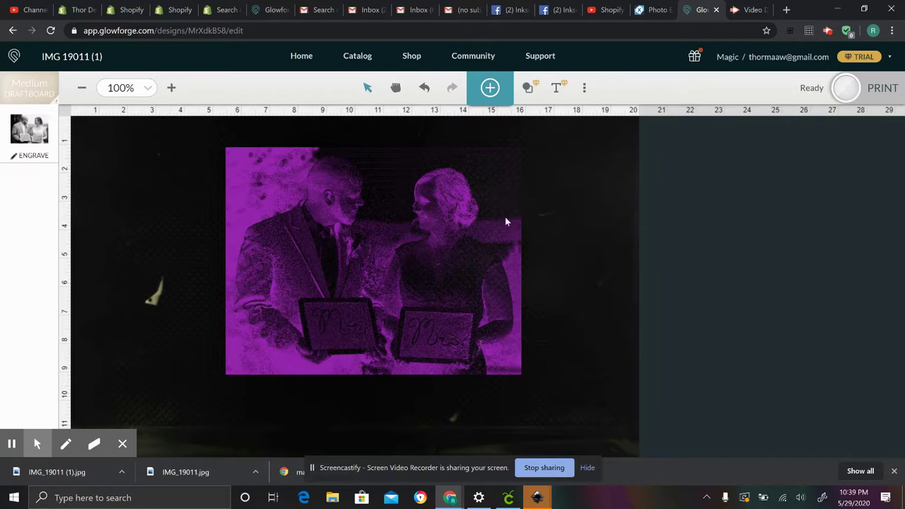
Add a square cut shape over the photo and unlock its width-to-height proportions.
left_click(530, 87)
left_click(527, 116)
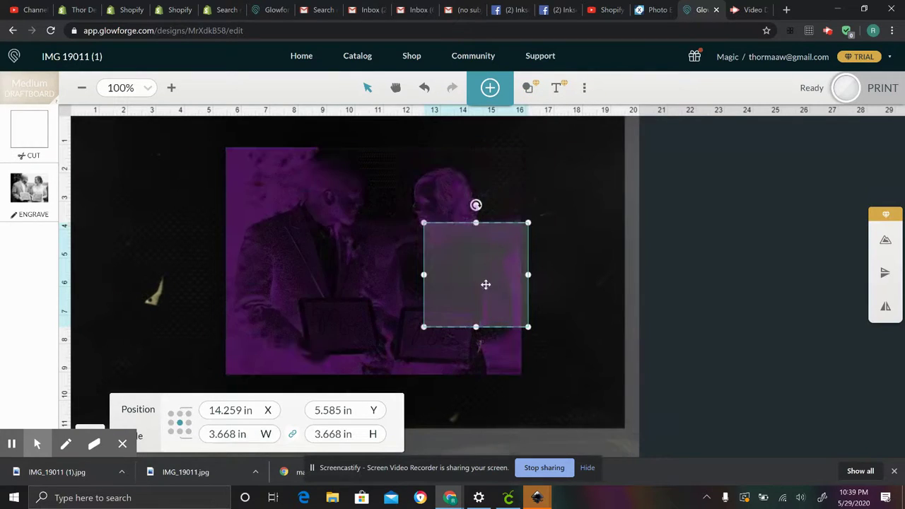
left_click(292, 434)
left_click(422, 275)
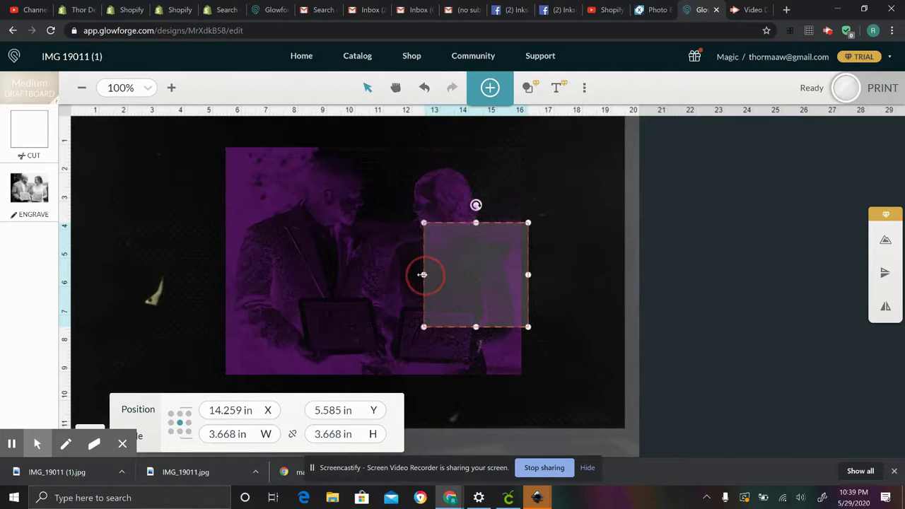
Stretch the square to about 10.26 in wide and 7.96 in high so it frames the photo's edges as a cut line.
left_click_drag(422, 275, 227, 277)
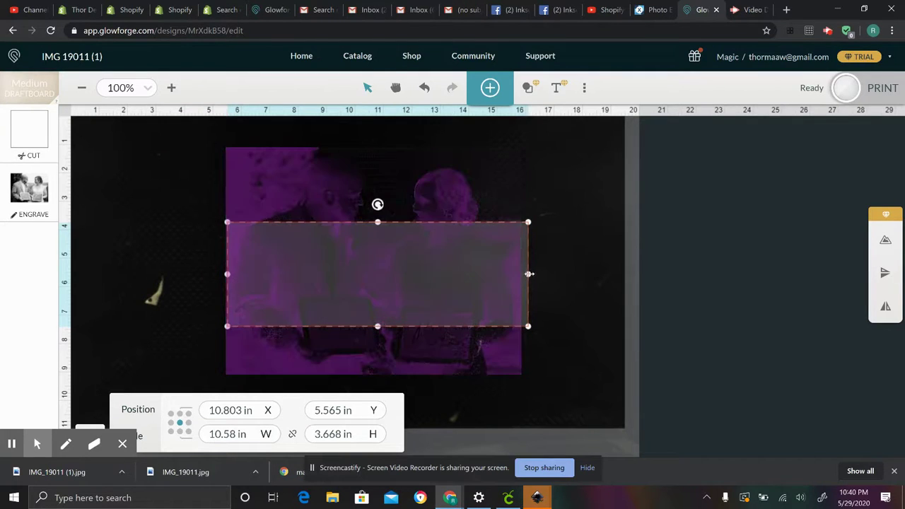
left_click_drag(527, 275, 517, 275)
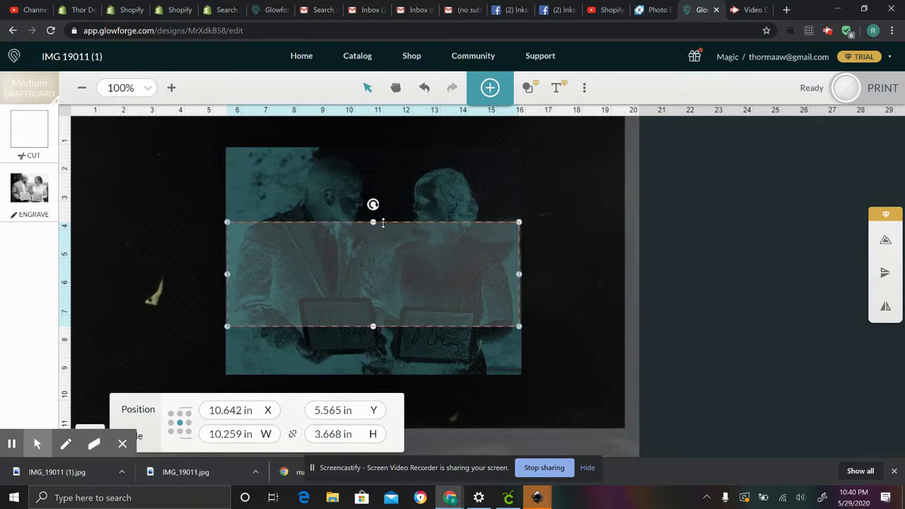
left_click_drag(375, 224, 384, 146)
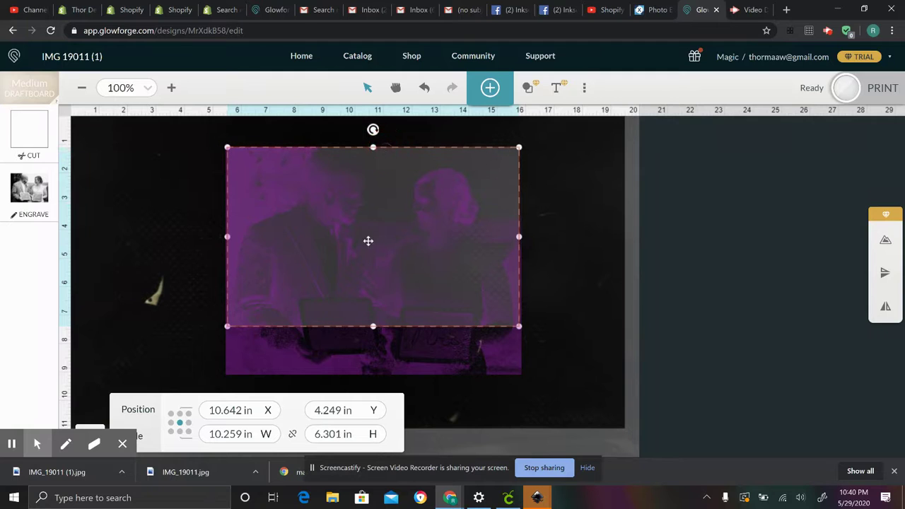
left_click_drag(373, 326, 370, 374)
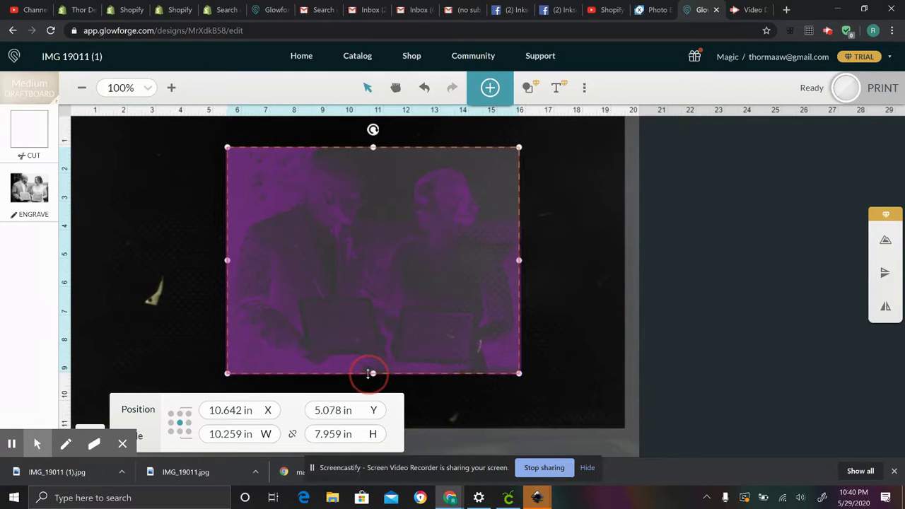
left_click(600, 276)
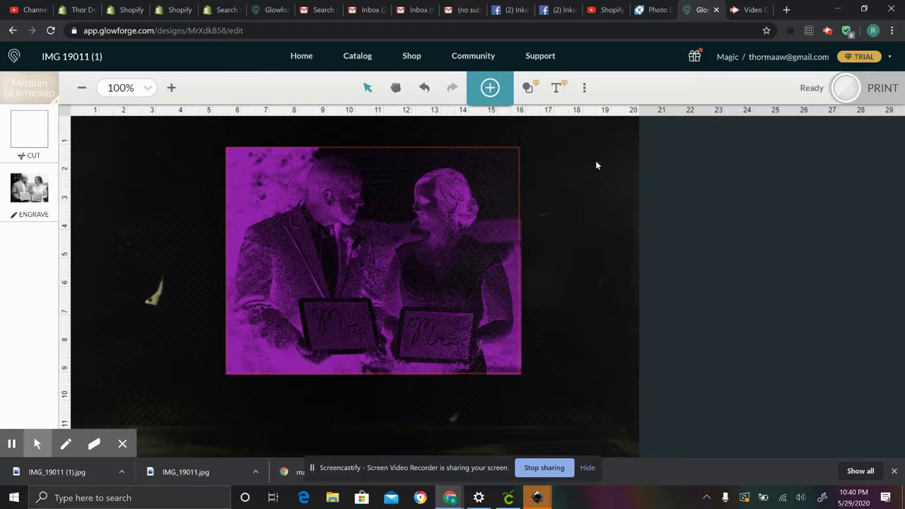
Switch to Pixlr X, dismiss the save dialog and open the earlier black-and-white church wedding photo from the history.
left_click(651, 11)
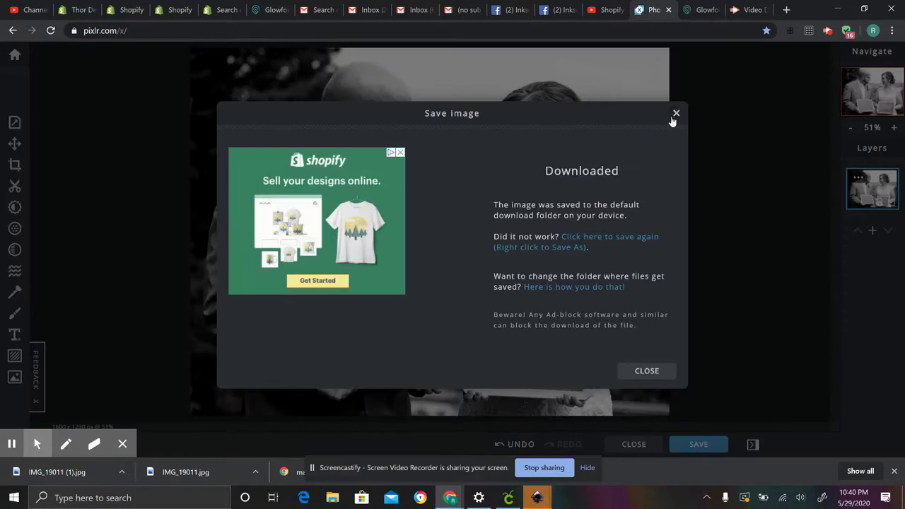
left_click(674, 115)
left_click(14, 54)
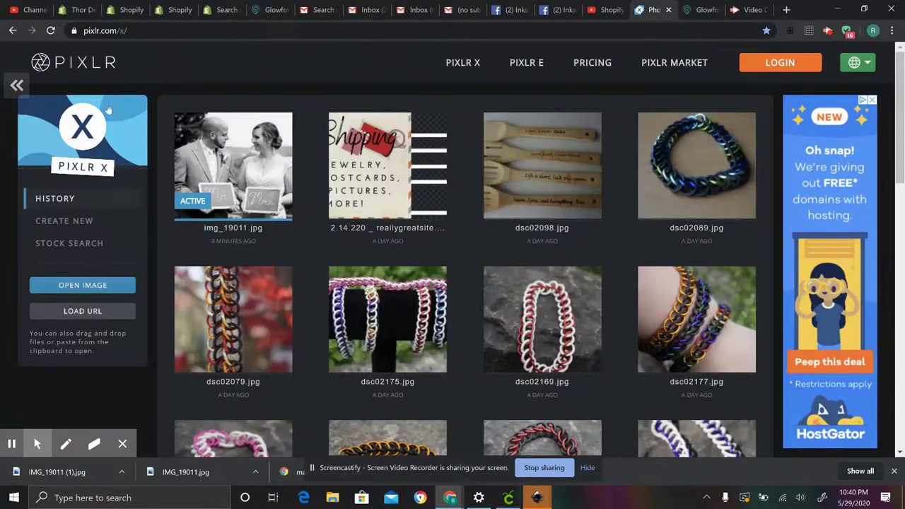
scroll(389, 210, "down", 3)
scroll(388, 209, "down", 10)
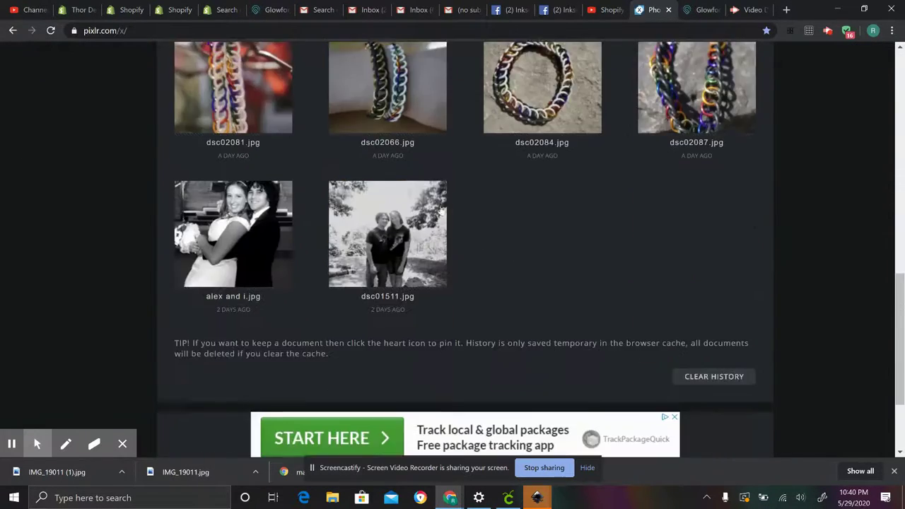
scroll(444, 206, "up", 1)
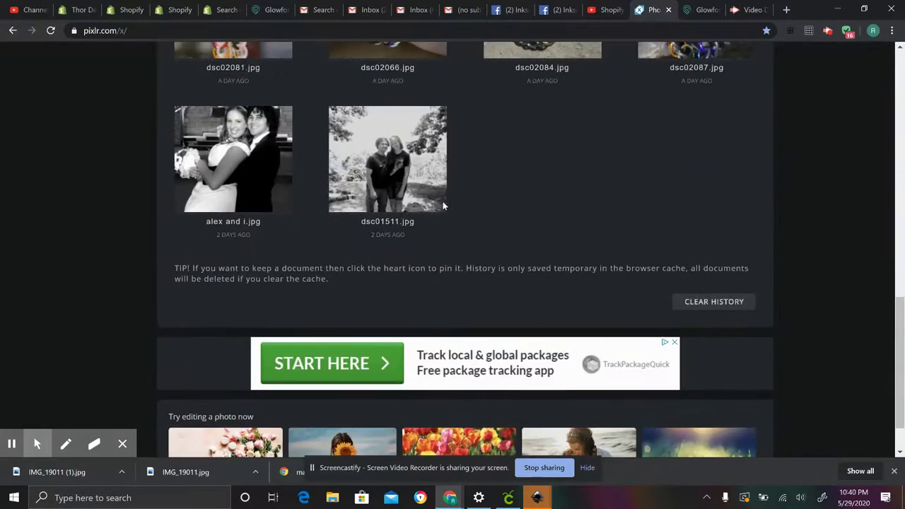
left_click(230, 166)
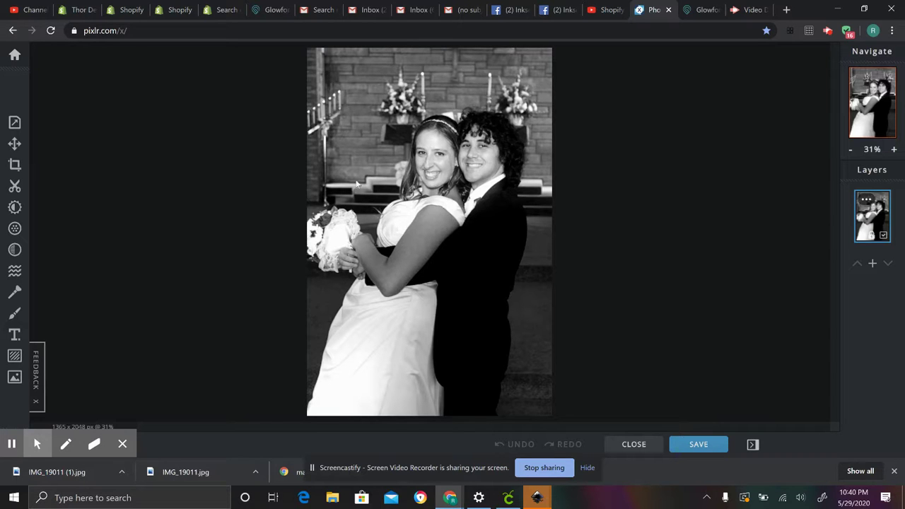
Open the original color version of the church wedding photo from Downloads as a new document.
left_click(16, 59)
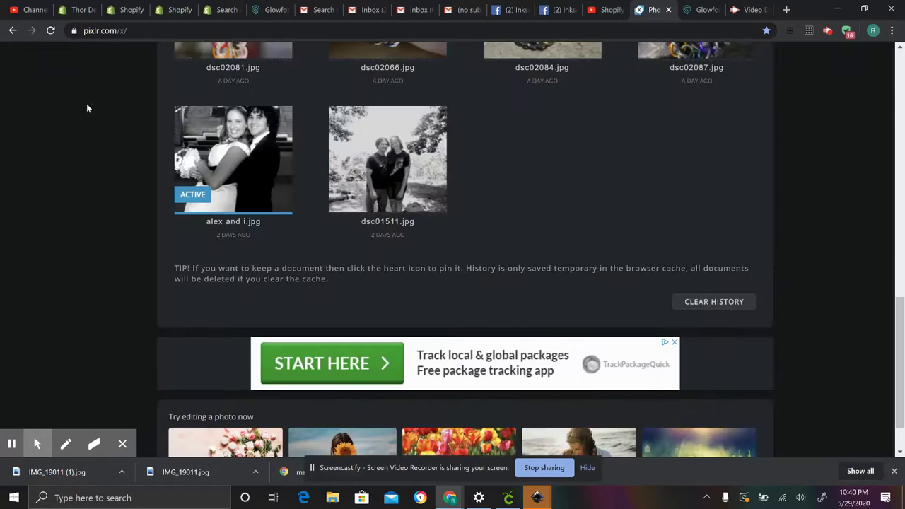
scroll(103, 147, "up", 10)
scroll(110, 153, "up", 1)
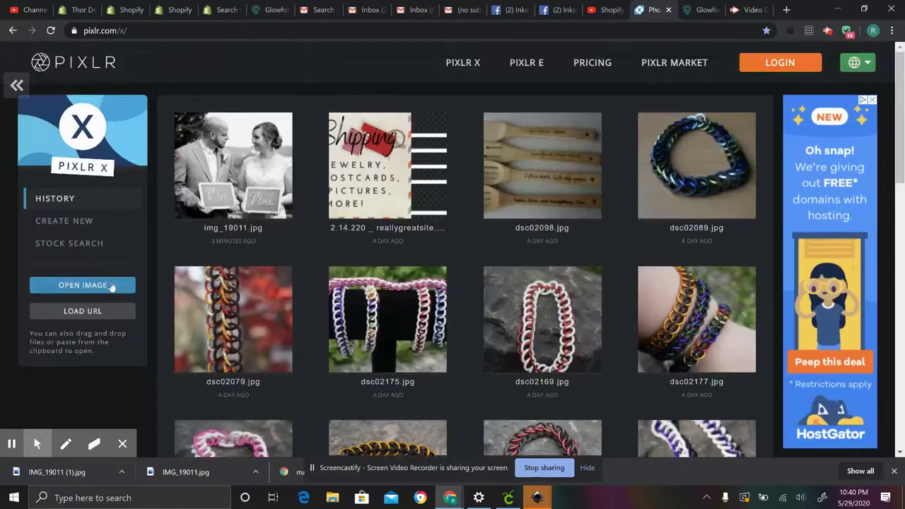
left_click(83, 285)
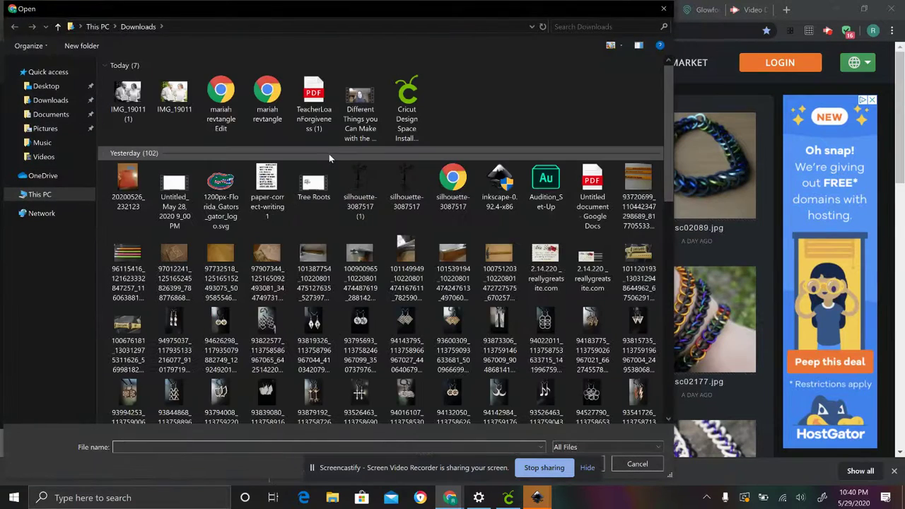
scroll(321, 169, "down", 10)
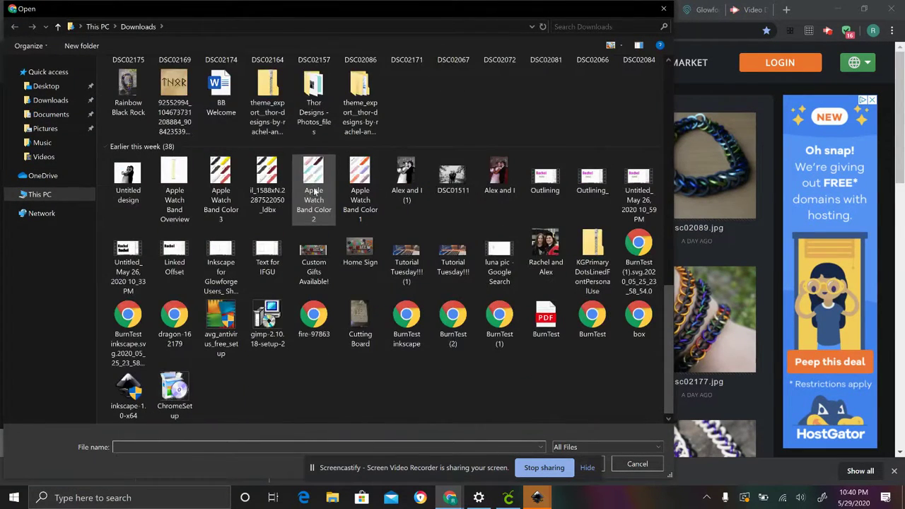
left_click(499, 177)
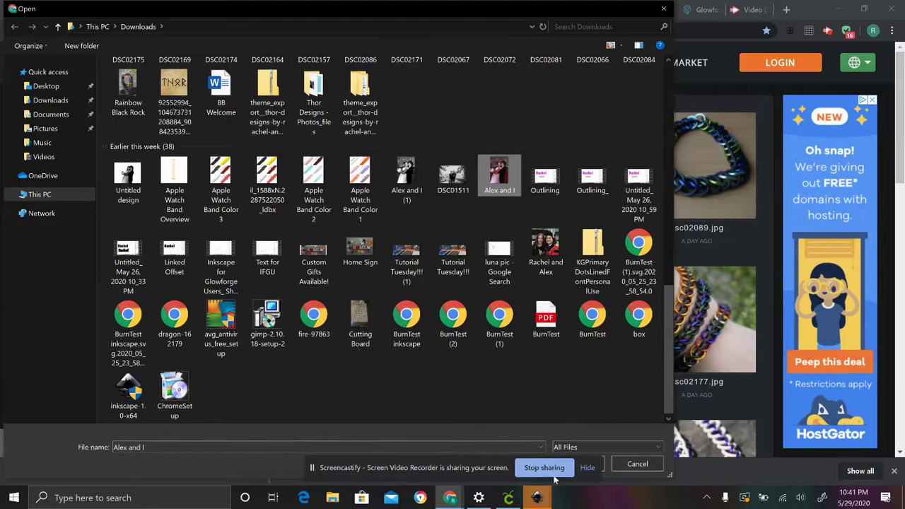
left_click_drag(505, 15, 564, 16)
left_click(655, 464)
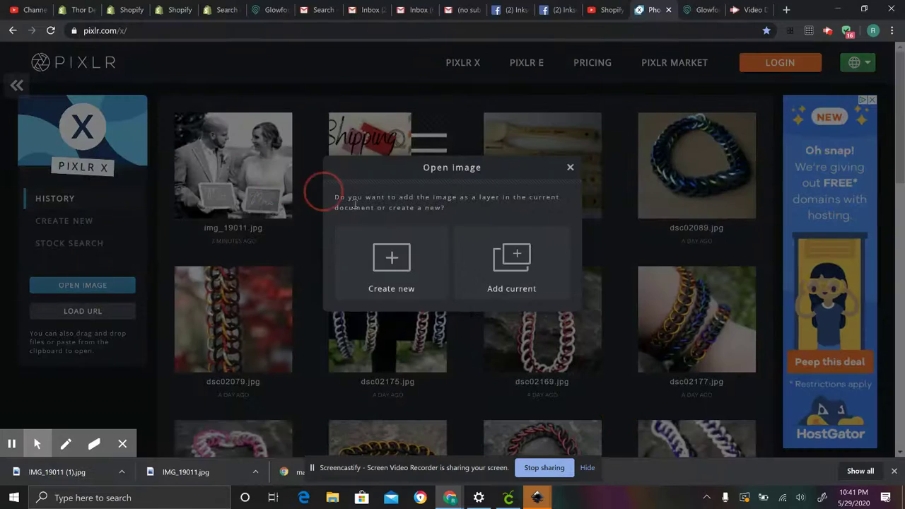
left_click(386, 251)
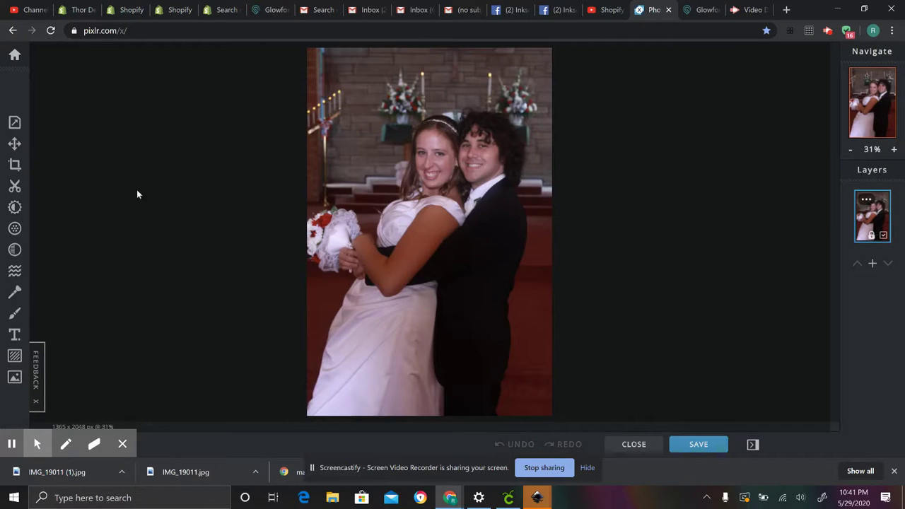
Convert the color church wedding photo to black and white.
left_click(14, 209)
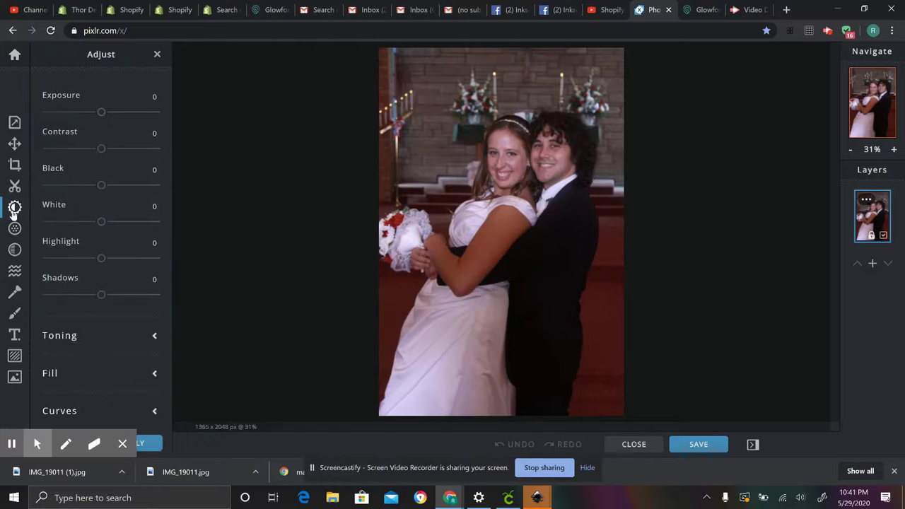
scroll(49, 208, "up", 5)
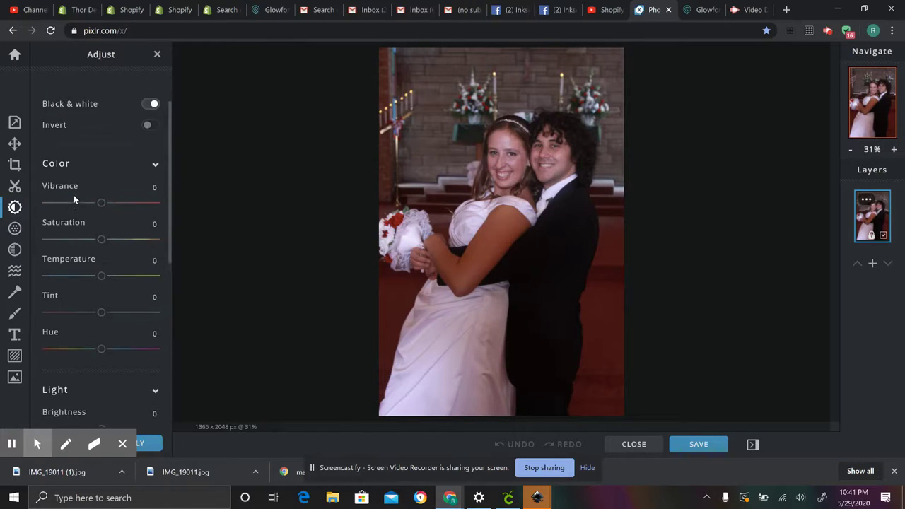
left_click(145, 149)
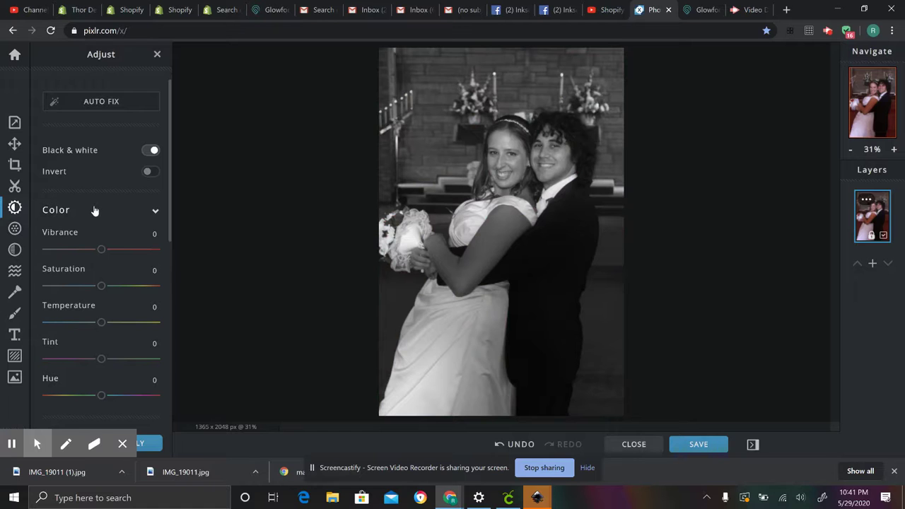
Raise the photo's brightness to 58 and increase its contrast.
scroll(93, 206, "down", 4)
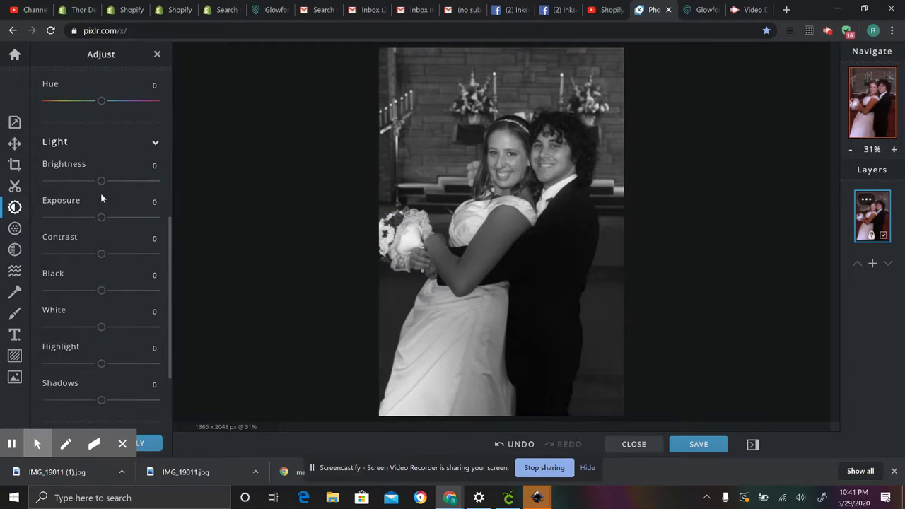
left_click_drag(101, 186, 122, 190)
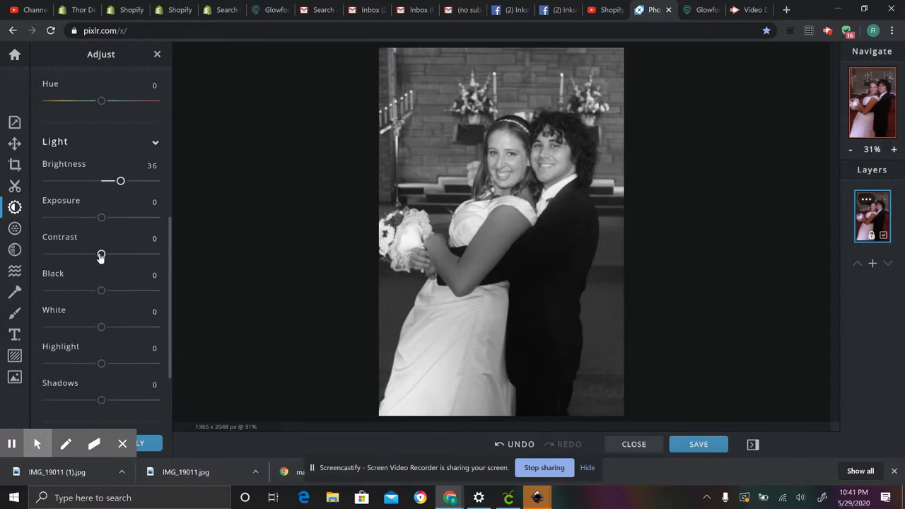
mouse_move(101, 254)
left_mouse_down()
mouse_move(111, 256)
mouse_move(104, 259)
left_mouse_up()
left_click_drag(120, 181, 133, 181)
left_click_drag(104, 254, 120, 254)
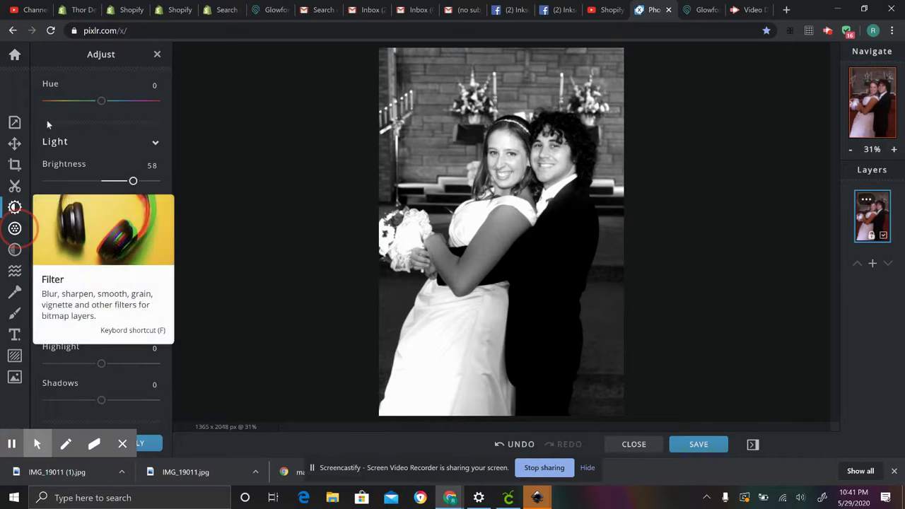
Sharpen the photo to 44 and return to the image history.
left_click(15, 227)
scroll(57, 132, "up", 2)
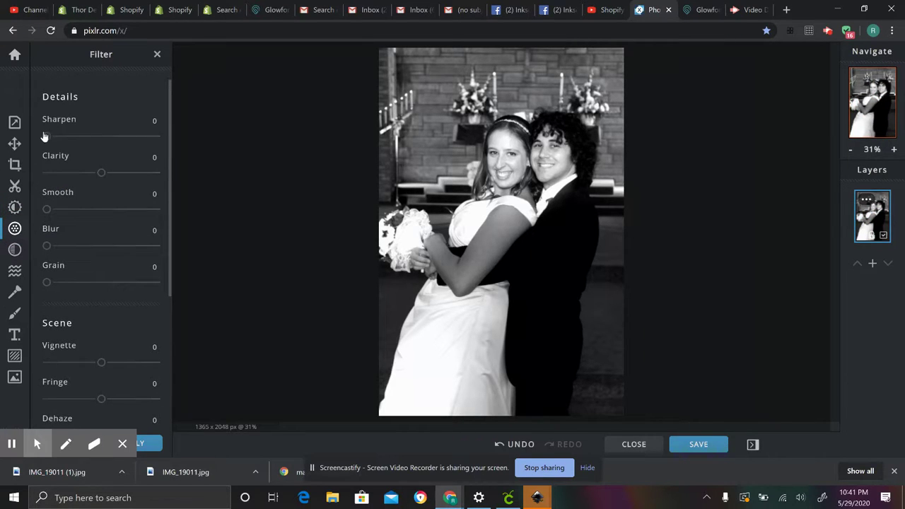
left_click_drag(47, 136, 94, 137)
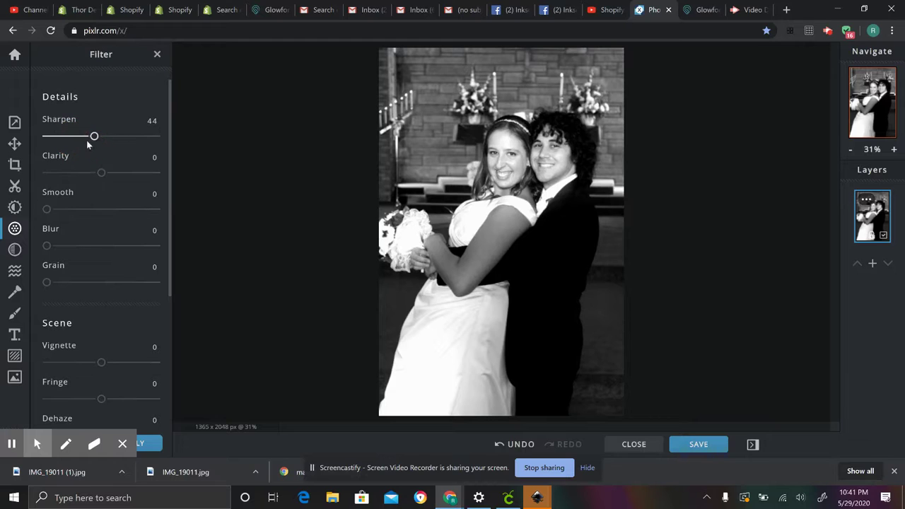
left_click(14, 57)
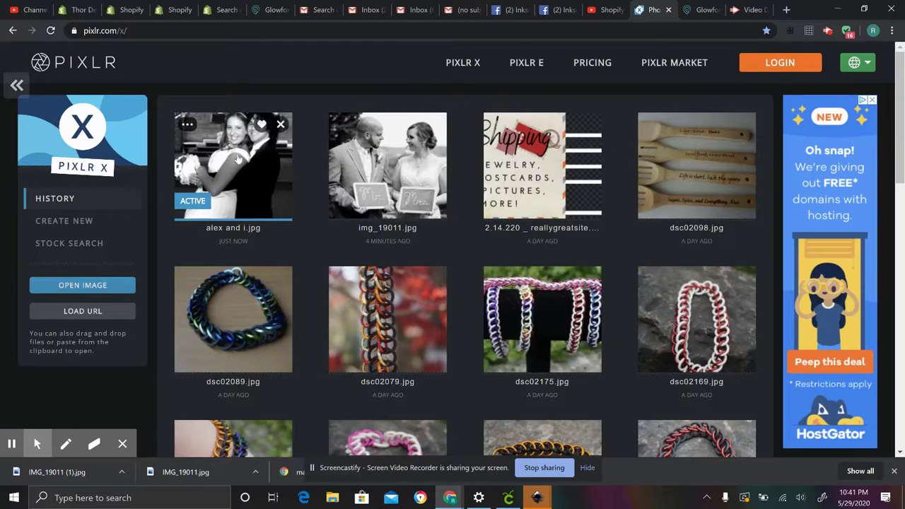
Open the two-day-old black-and-white church wedding photo from the image history, then switch to Glowforge.
scroll(240, 166, "down", 10)
scroll(285, 196, "down", 3)
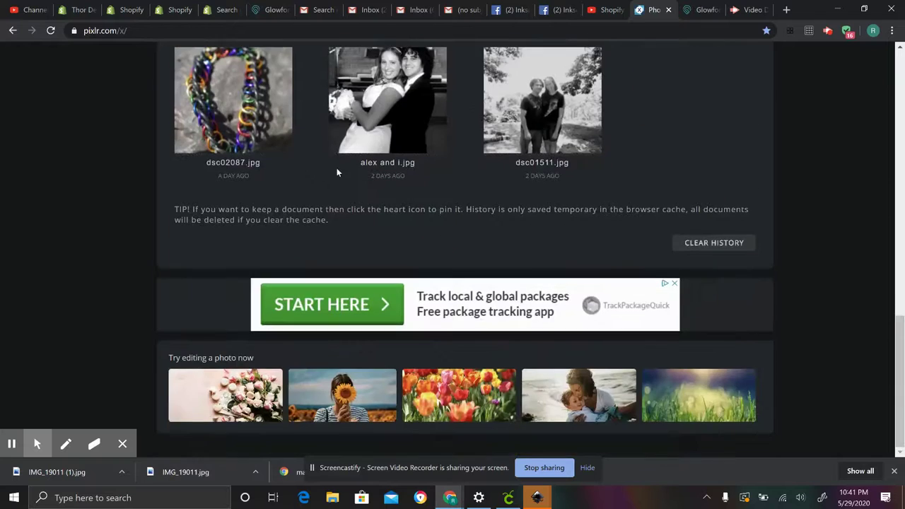
left_click(353, 120)
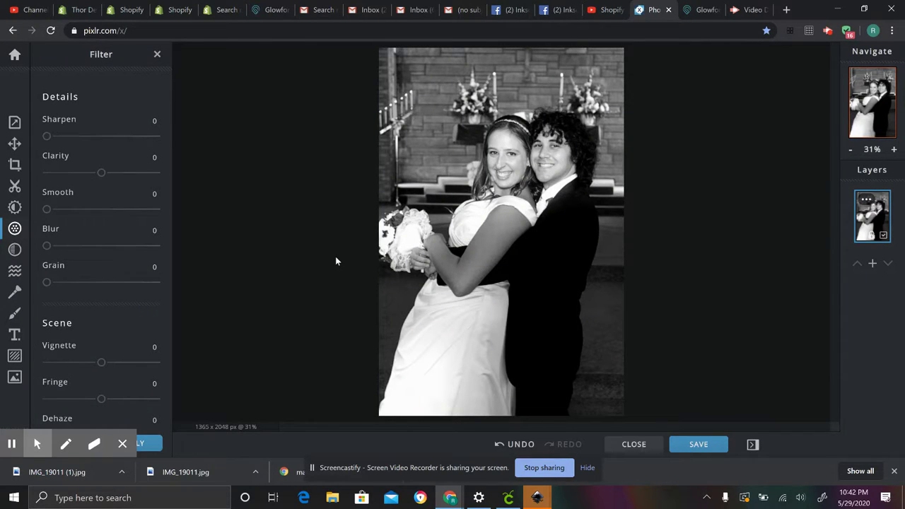
left_click(703, 10)
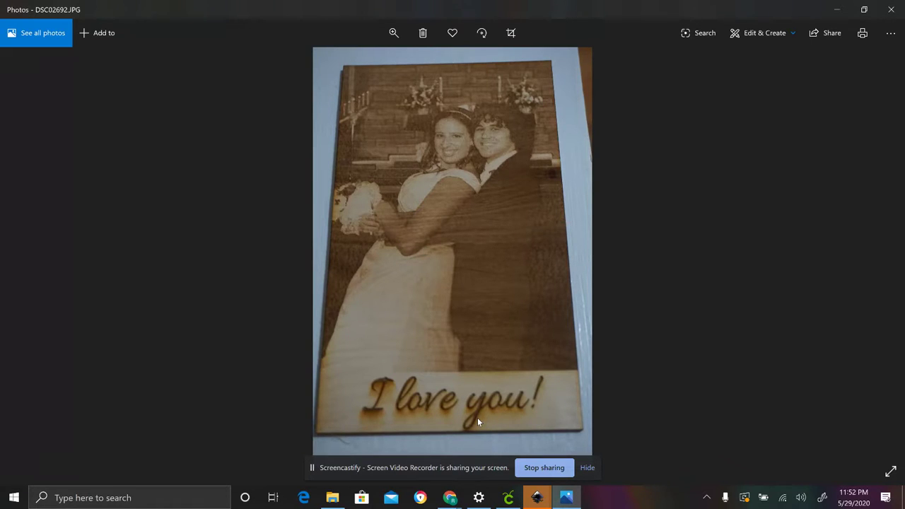
View the photos of the finished wood engravings in sequence from DSC02692.JPG through the angled close-up DSC02697.JPG.
left_click(880, 258)
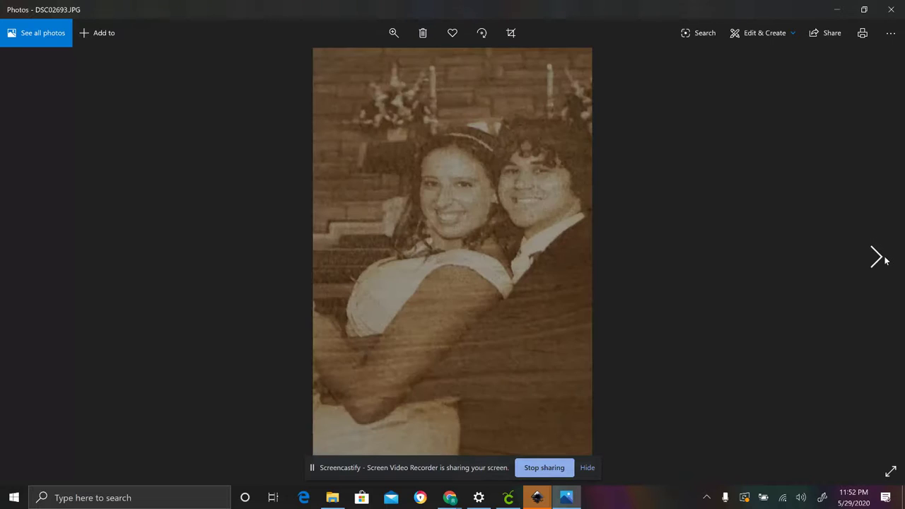
left_click(880, 258)
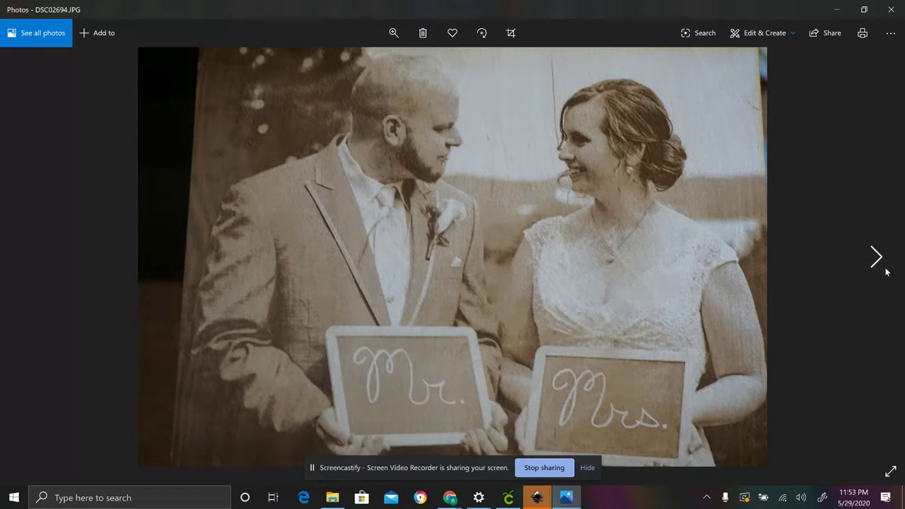
left_click(877, 258)
left_click(877, 258)
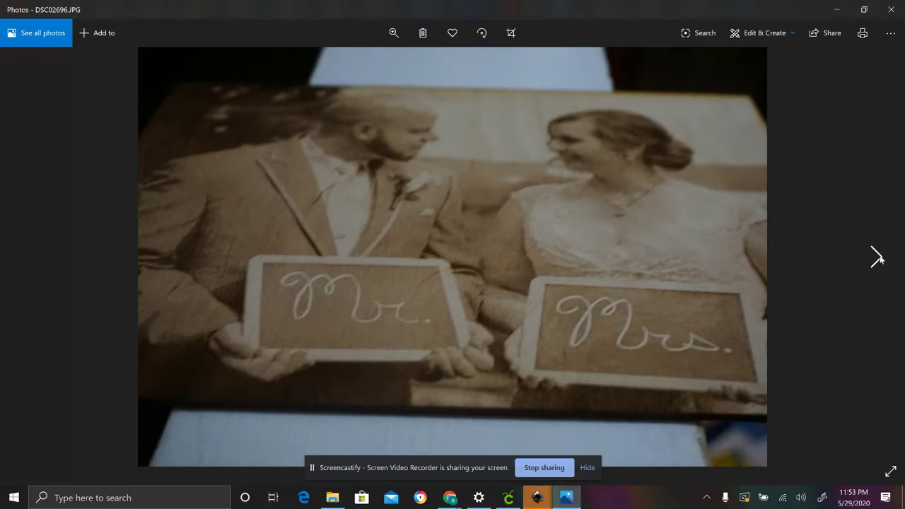
left_click(877, 258)
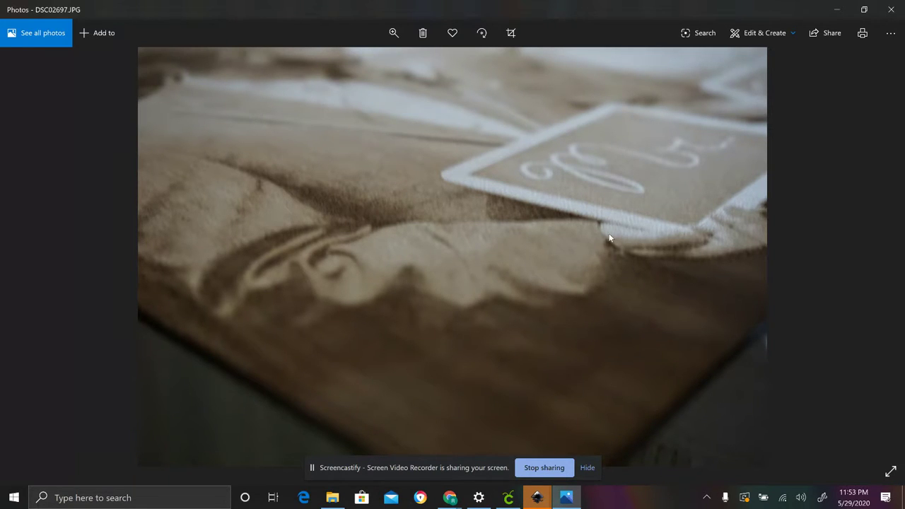
Go back through the engraving photos to the full "I love you!" church wedding engraving in DSC02692.JPG.
left_click(28, 262)
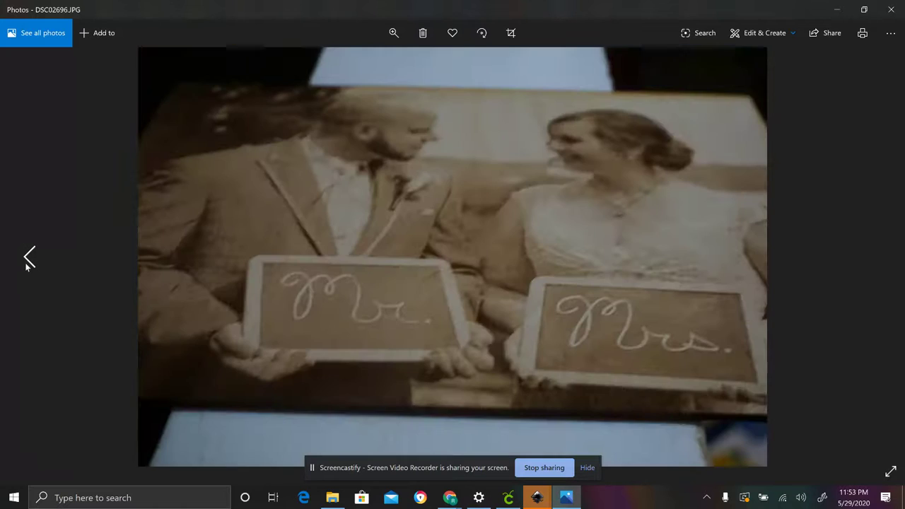
left_click(28, 260)
left_click(28, 260)
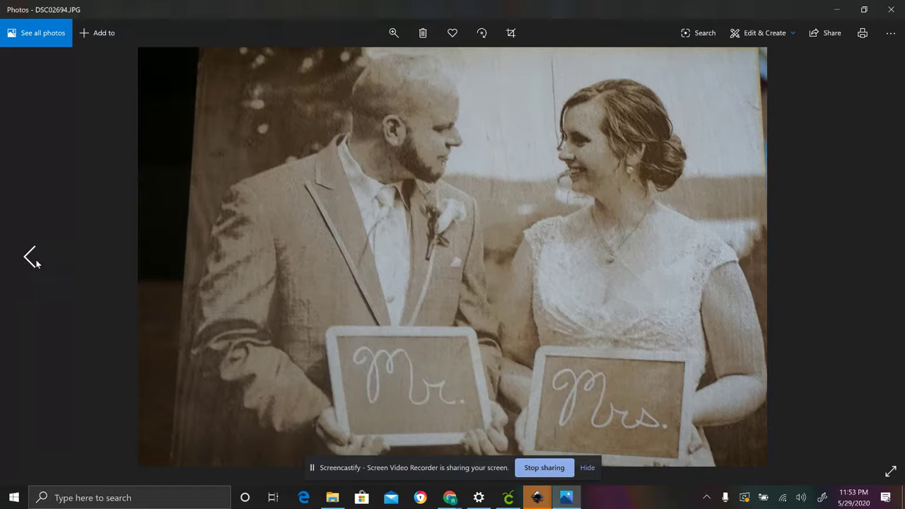
left_click(26, 265)
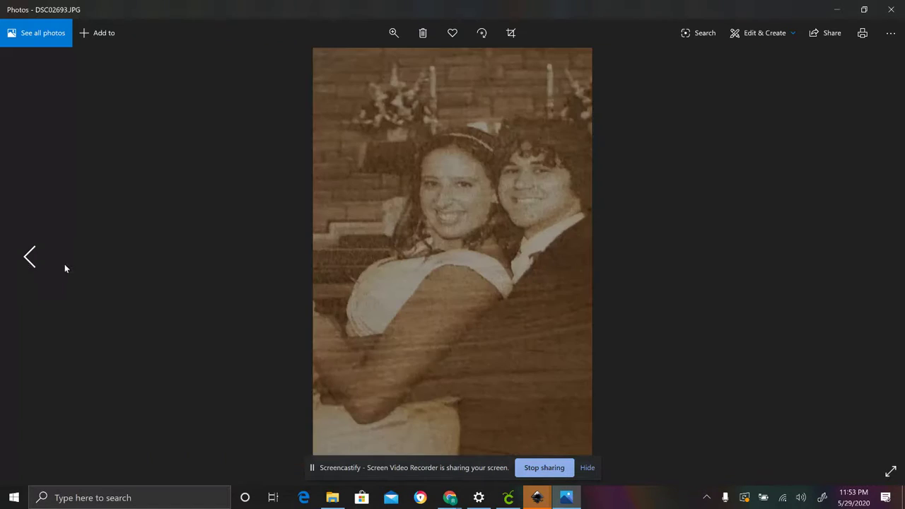
left_click(28, 265)
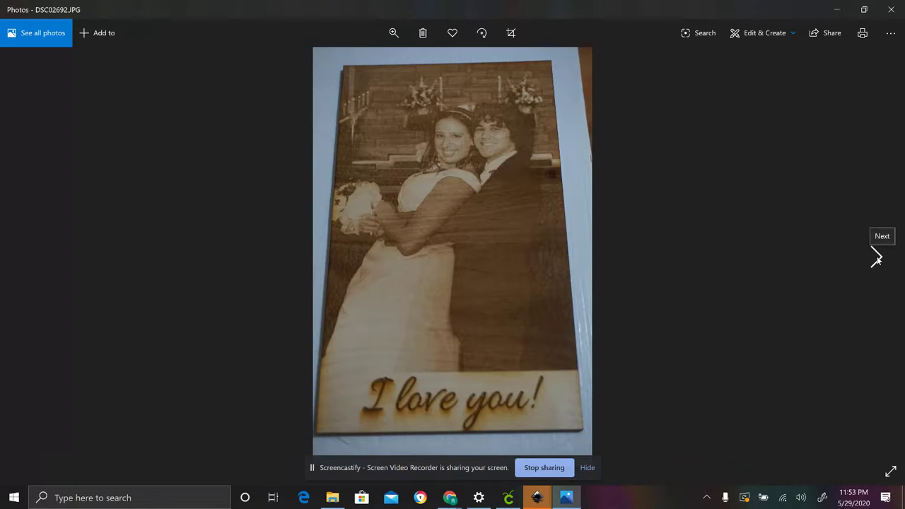
Compare the church wedding engraving with the Mr. and Mrs. engraving by browsing forward to DSC02697.JPG.
left_click(876, 258)
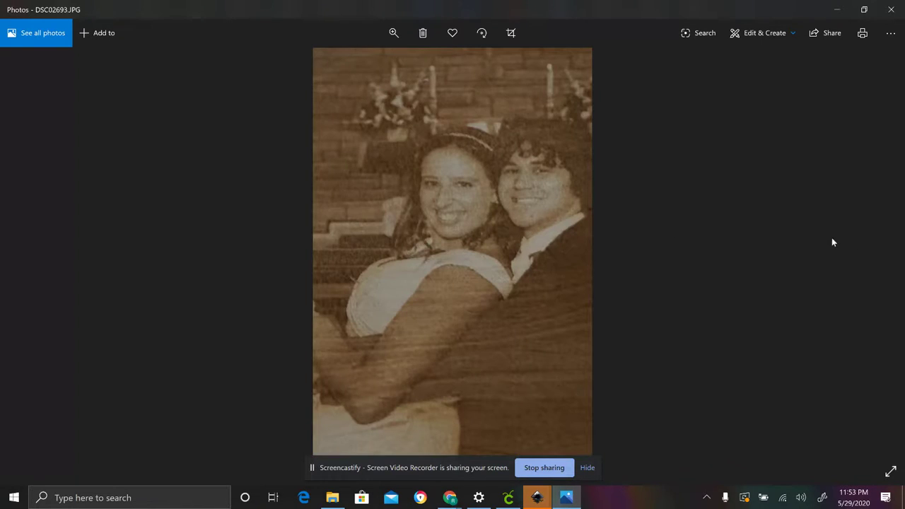
left_click(876, 259)
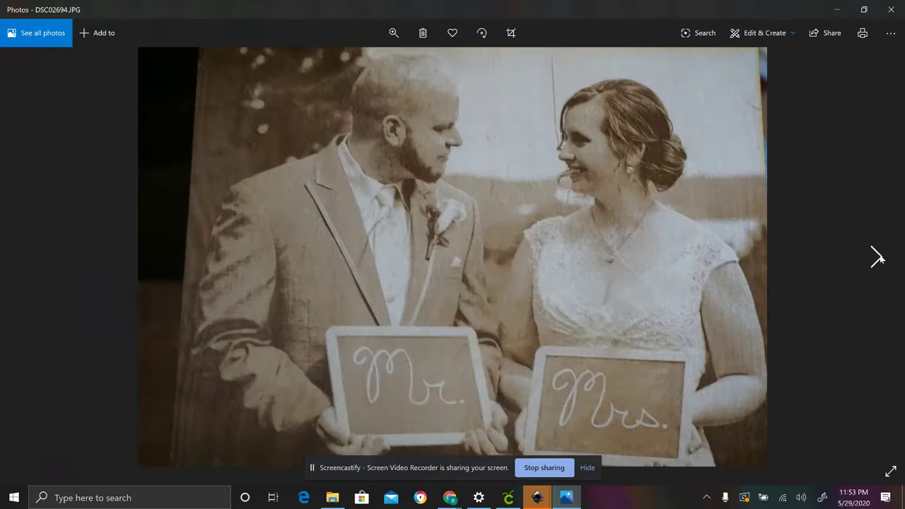
left_click(876, 259)
left_click(877, 259)
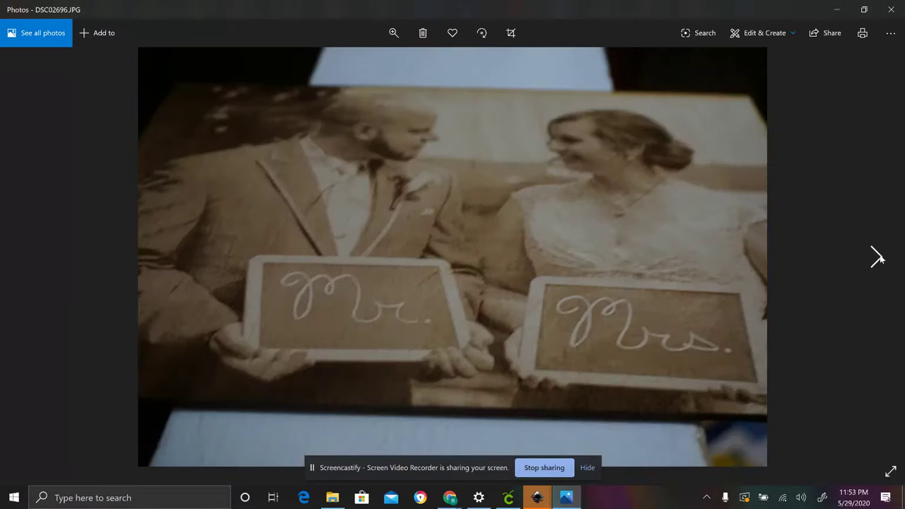
left_click(876, 259)
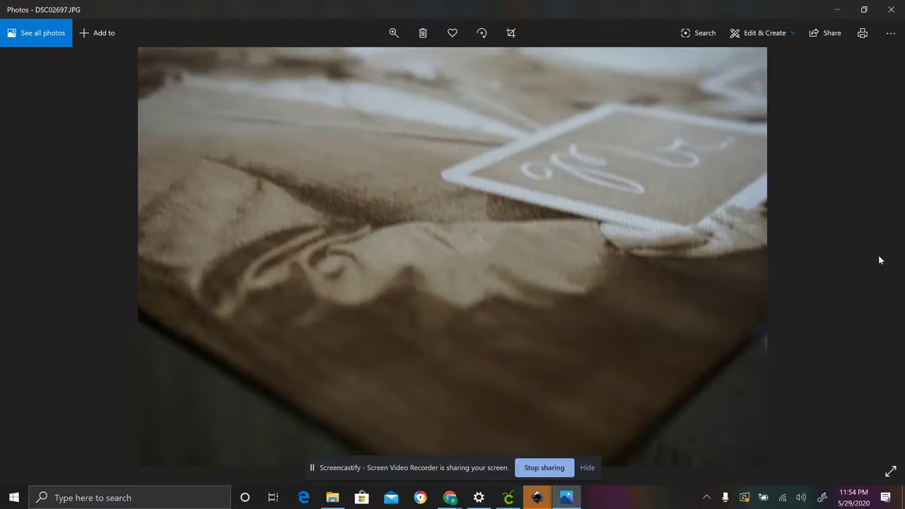
Return to the front view of the Mr. and Mrs. chalkboard engraving in DSC02694.JPG.
left_click(28, 258)
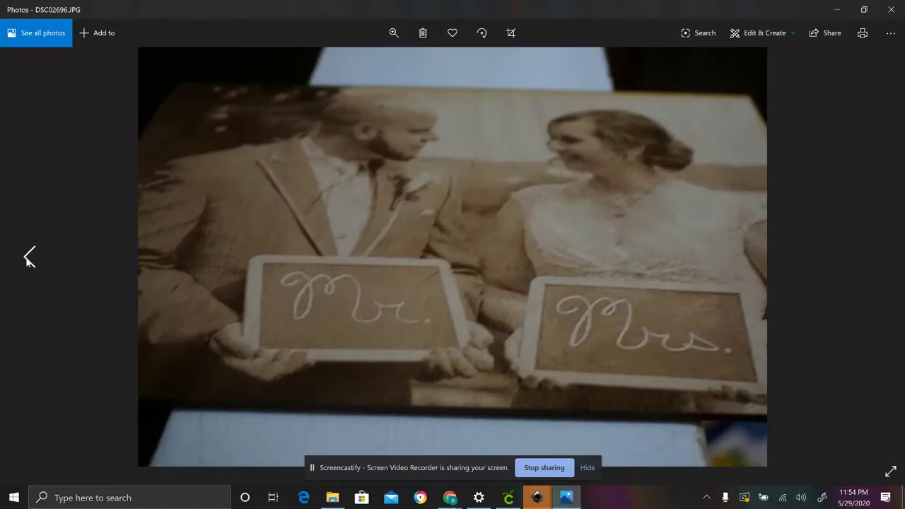
left_click(28, 259)
left_click(28, 258)
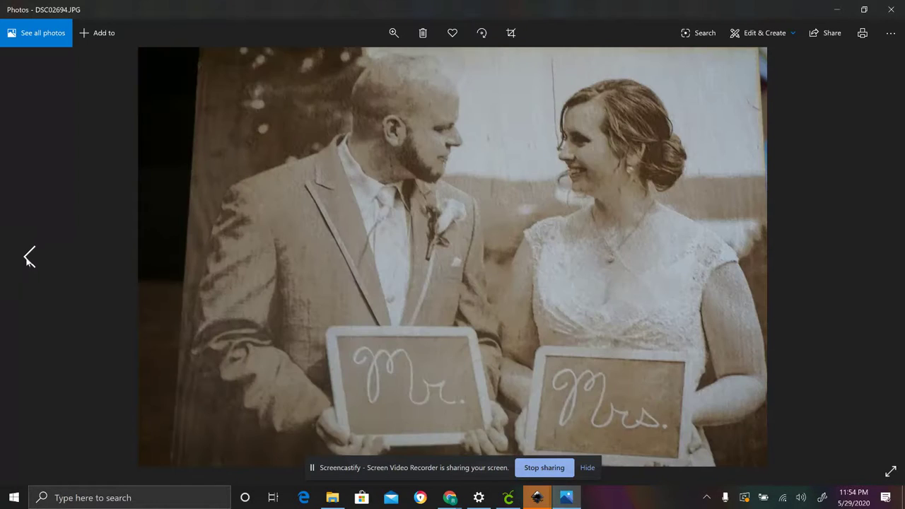